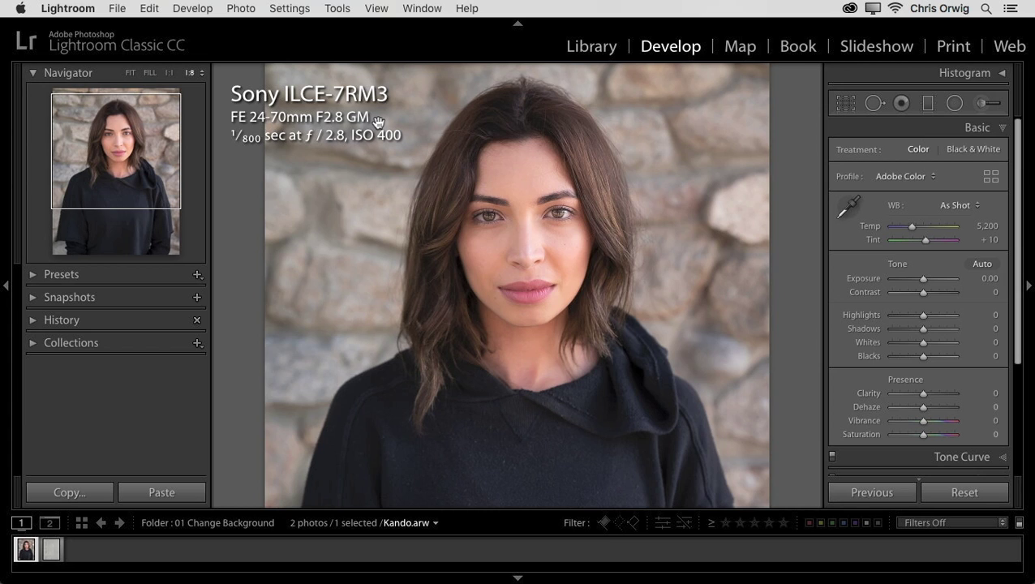
Set the portrait's Exposure to +0.20, Contrast to +16, Highlights to -19, Shadows to +5 and Blacks to -5
left_click(169, 73)
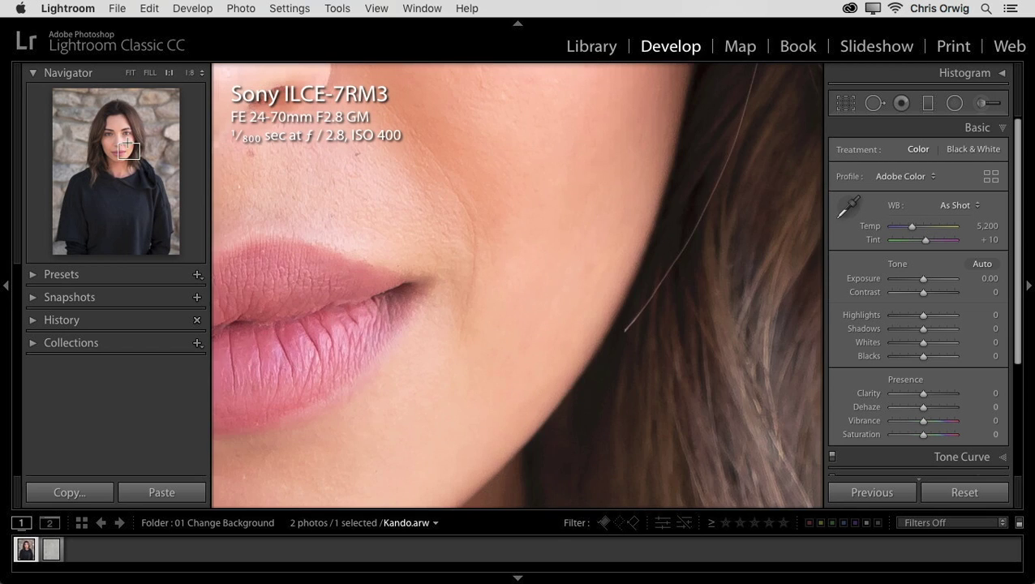
left_click(127, 134)
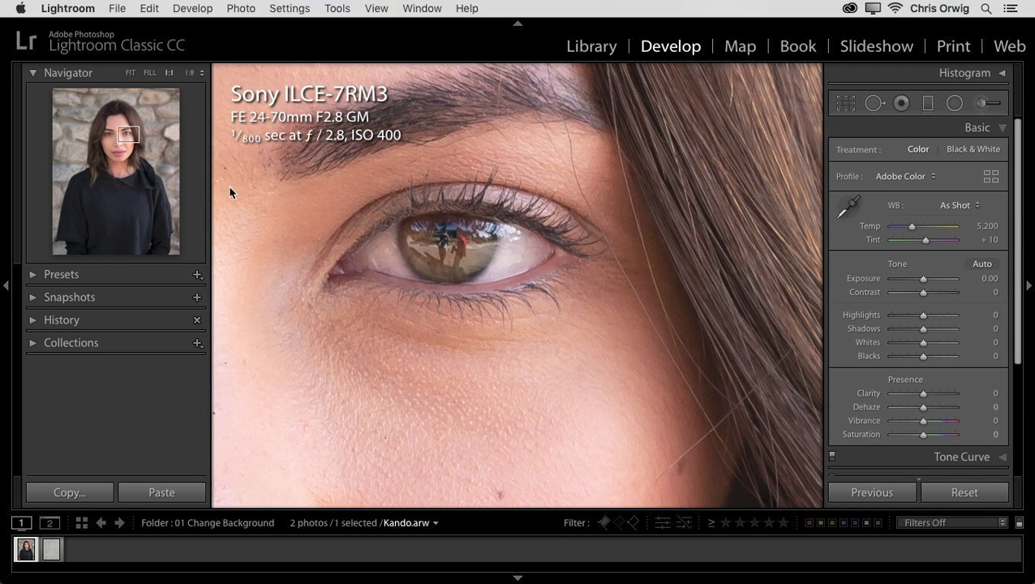
left_click(605, 263)
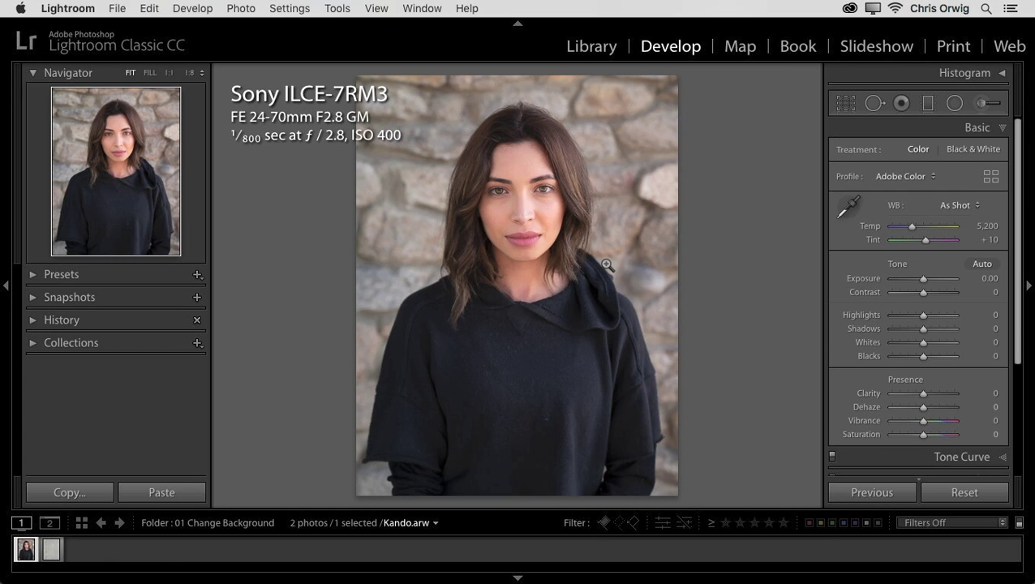
left_click(189, 72)
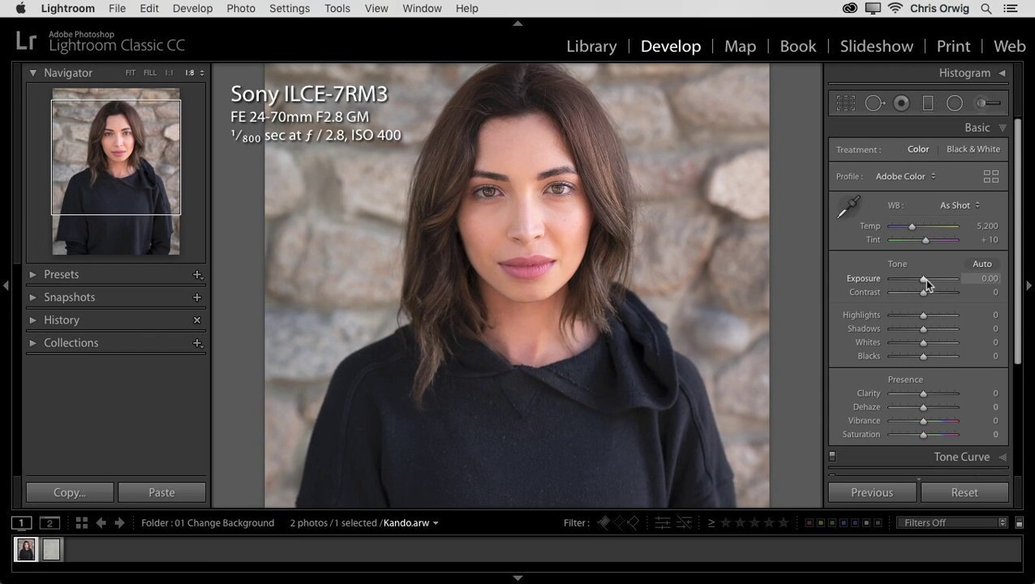
left_click_drag(922, 278, 918, 357)
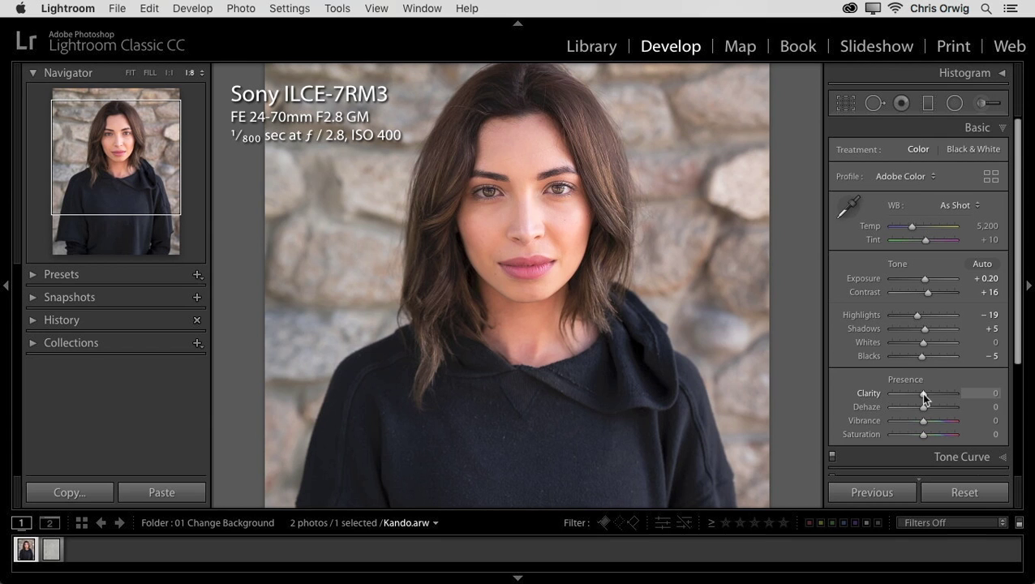
Set the portrait's Clarity to +25 and Vibrance to +7
left_click_drag(923, 394, 955, 395)
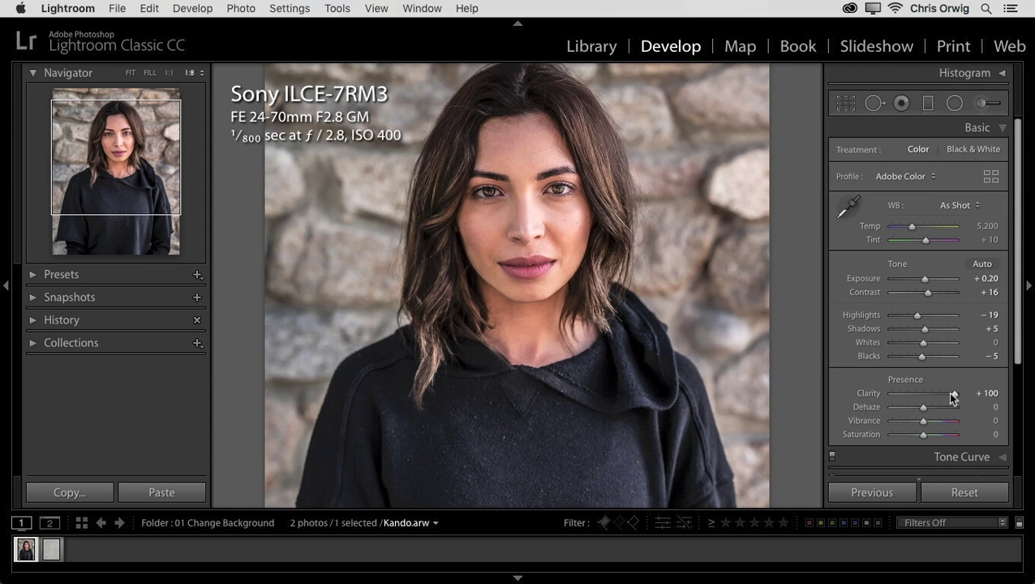
mouse_move(923, 423)
left_mouse_down()
mouse_move(936, 422)
mouse_move(908, 425)
mouse_move(943, 397)
mouse_move(936, 421)
mouse_move(919, 420)
mouse_move(944, 397)
mouse_move(924, 396)
mouse_move(926, 423)
left_mouse_up()
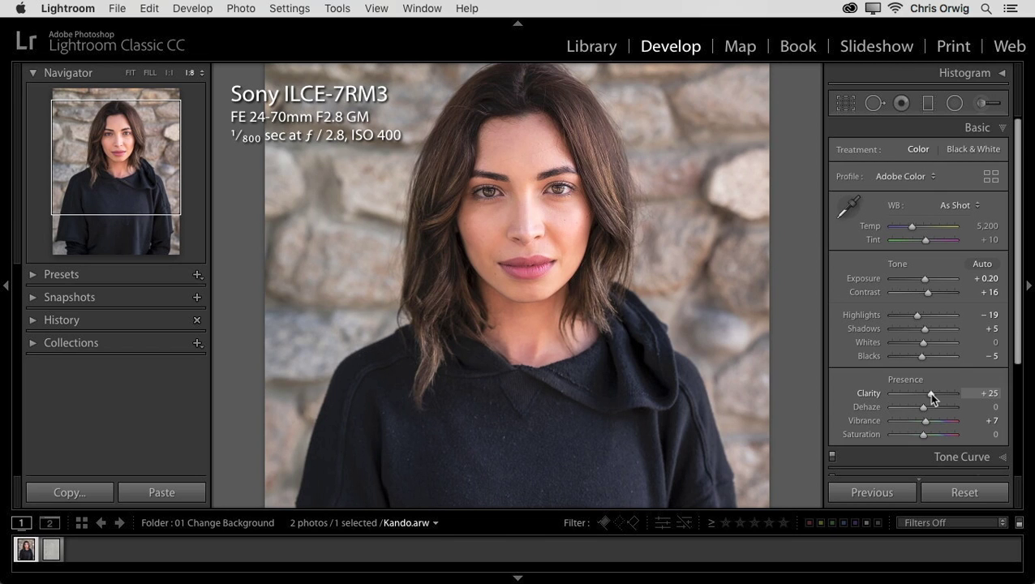
left_click(930, 396)
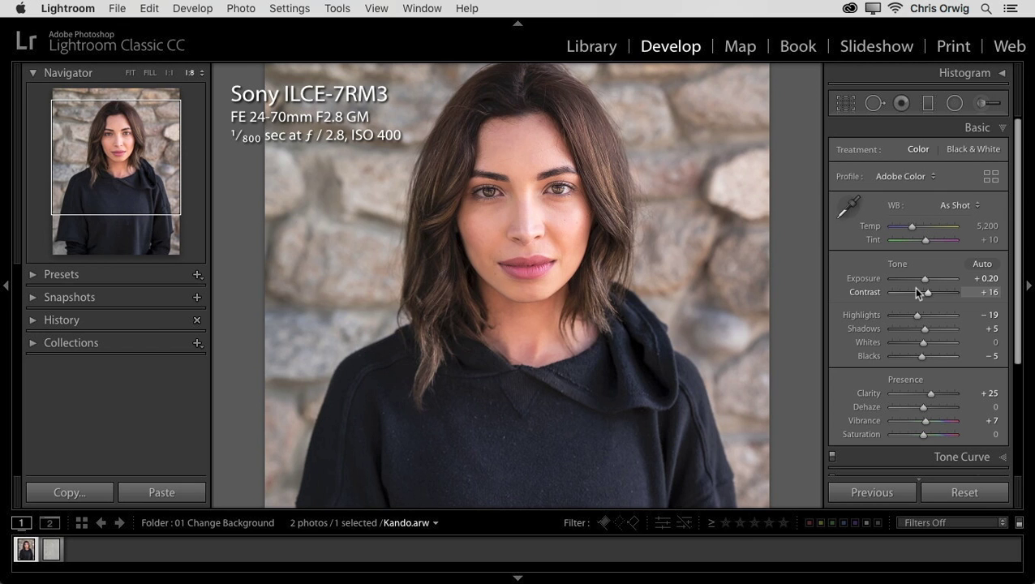
left_click_drag(914, 228, 944, 230)
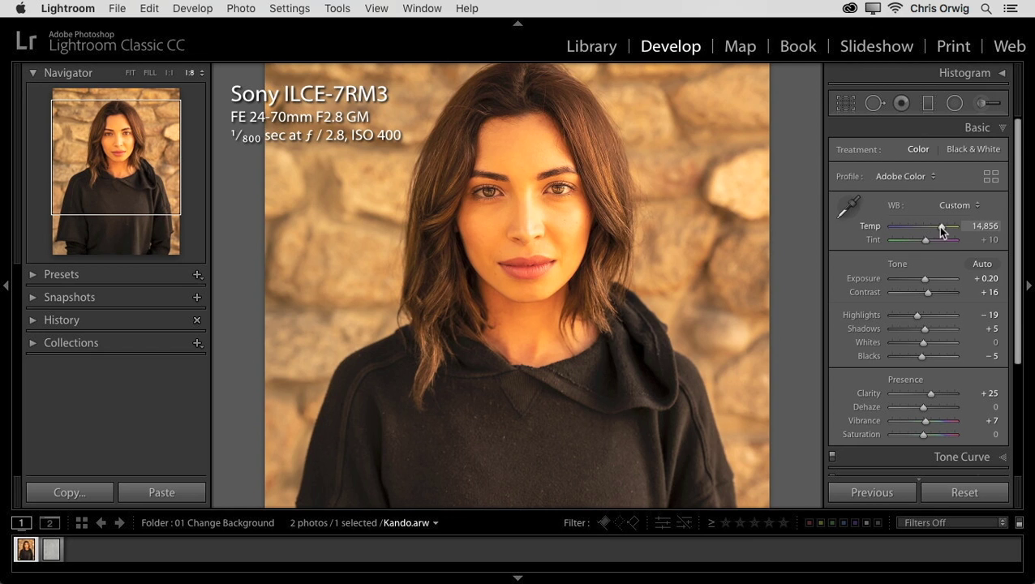
left_click_drag(943, 230, 945, 231)
double_click(943, 230)
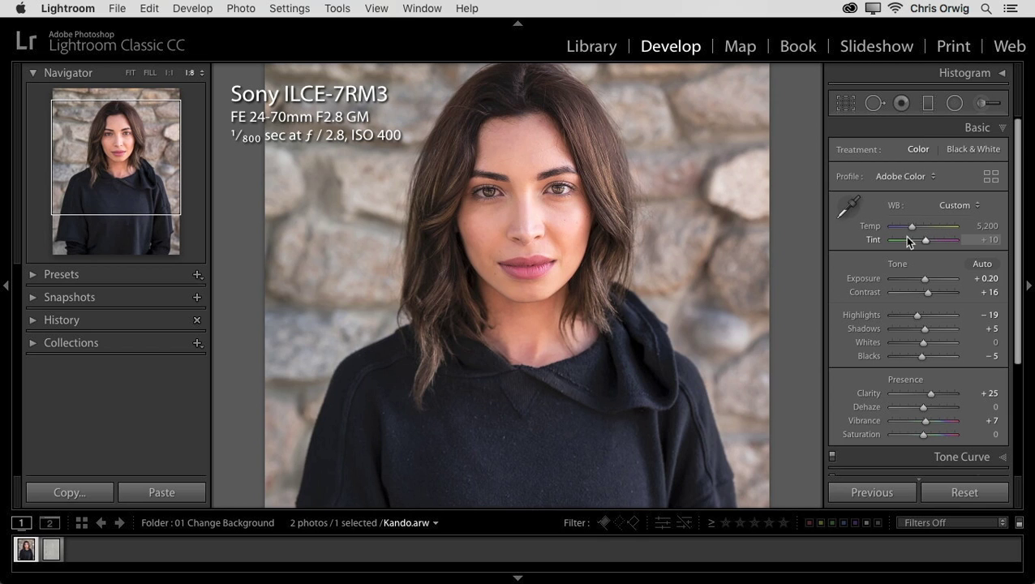
Cool the portrait's white balance slightly by setting Temp to 4,950
left_click_drag(912, 228, 912, 231)
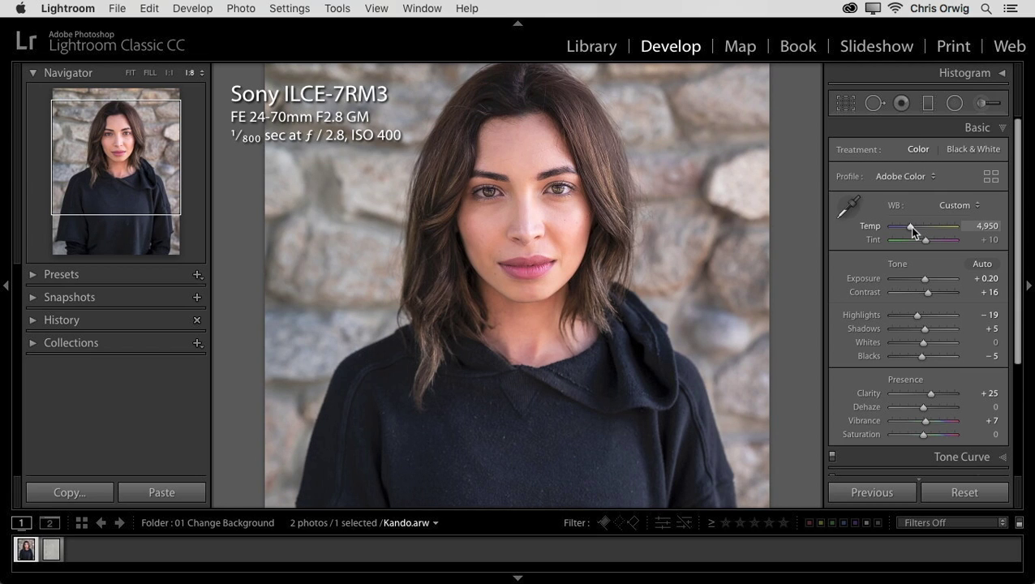
left_click_drag(913, 231, 912, 231)
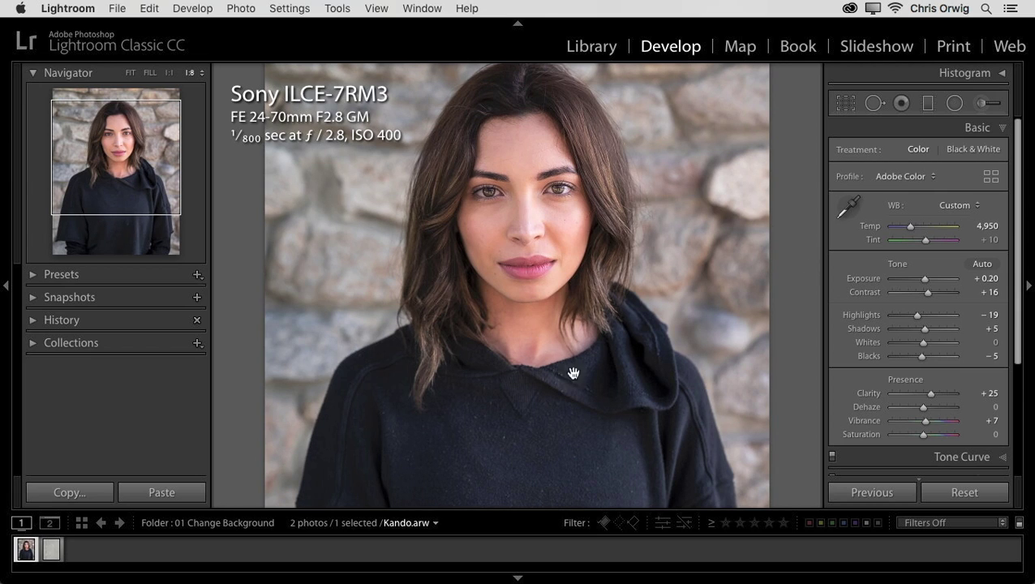
Set the Contrast of the concrete texture photo Kando-Concrete.jpg to +16 and raise its Clarity
left_click(46, 552)
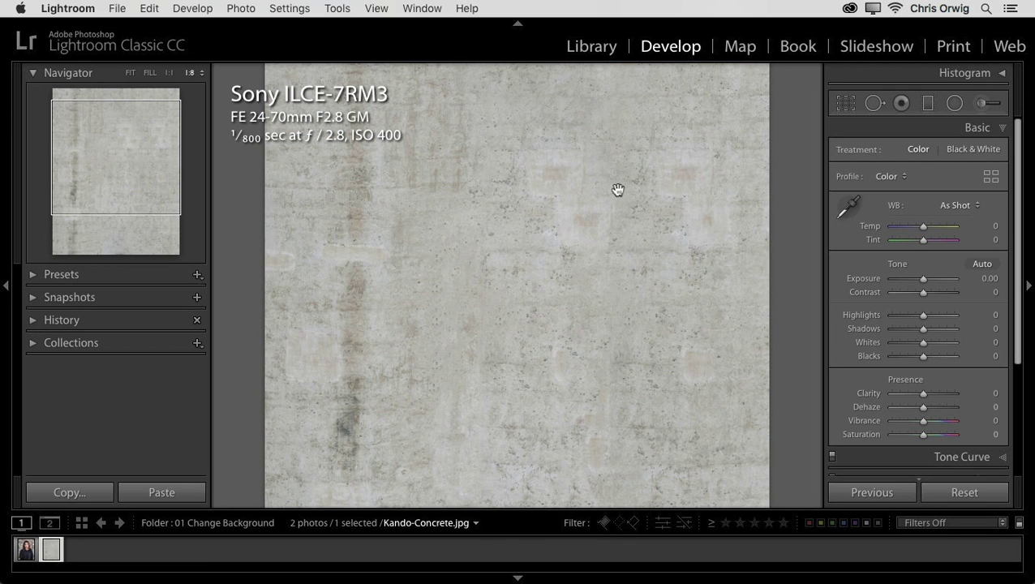
left_click_drag(925, 291, 931, 290)
mouse_move(922, 390)
left_mouse_down()
mouse_move(891, 391)
mouse_move(931, 394)
left_mouse_up()
Select both the portrait and the concrete photo and open them as layers in Photoshop
left_click_drag(531, 508, 555, 333)
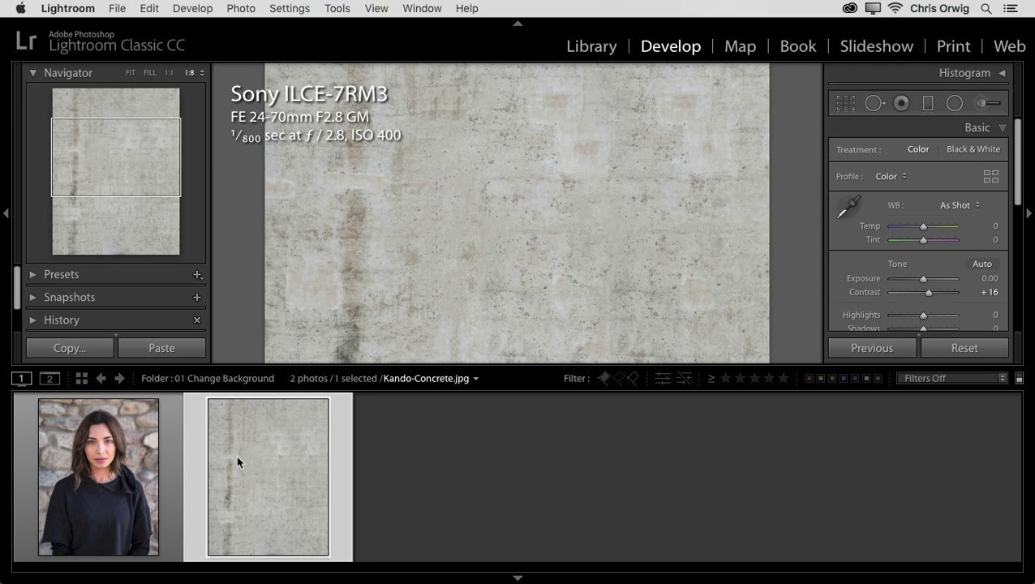
left_click(136, 448, "super")
left_click(293, 461)
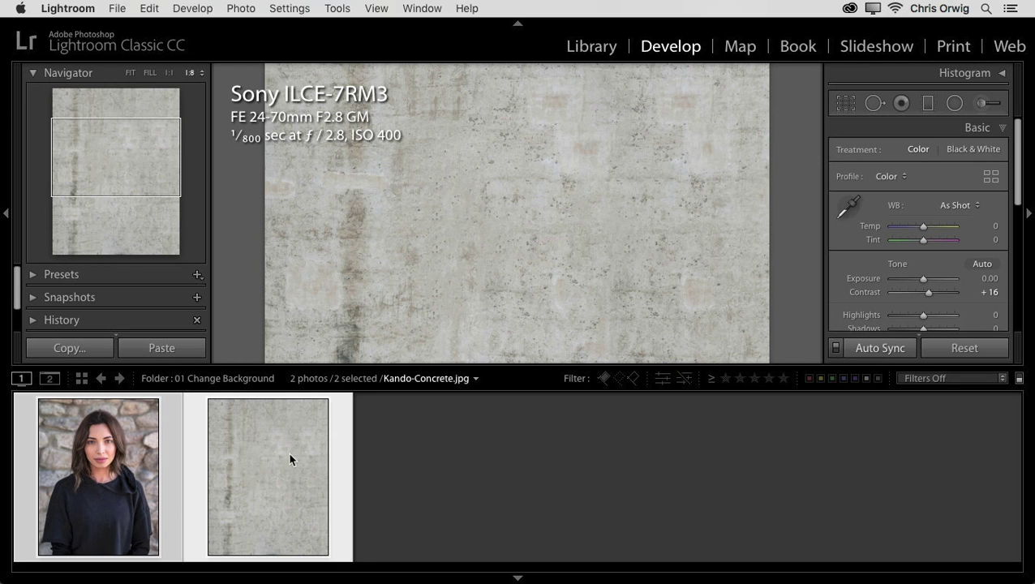
left_click(250, 8)
mouse_move(276, 88)
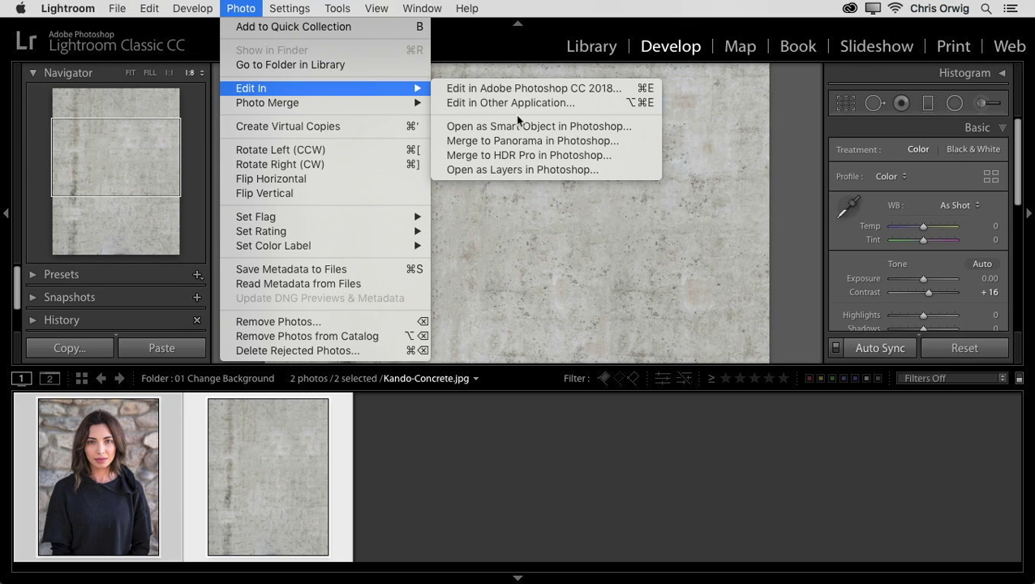
left_click(614, 171)
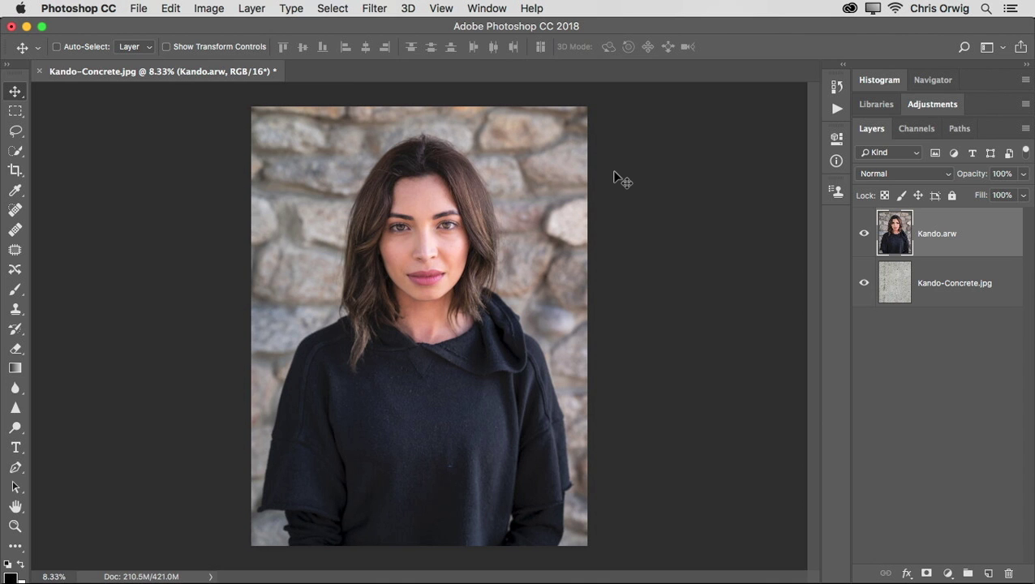
Switch to full-screen mode with menu bar and toggle the Kando.arw layer off and on to check the concrete beneath
key("f")
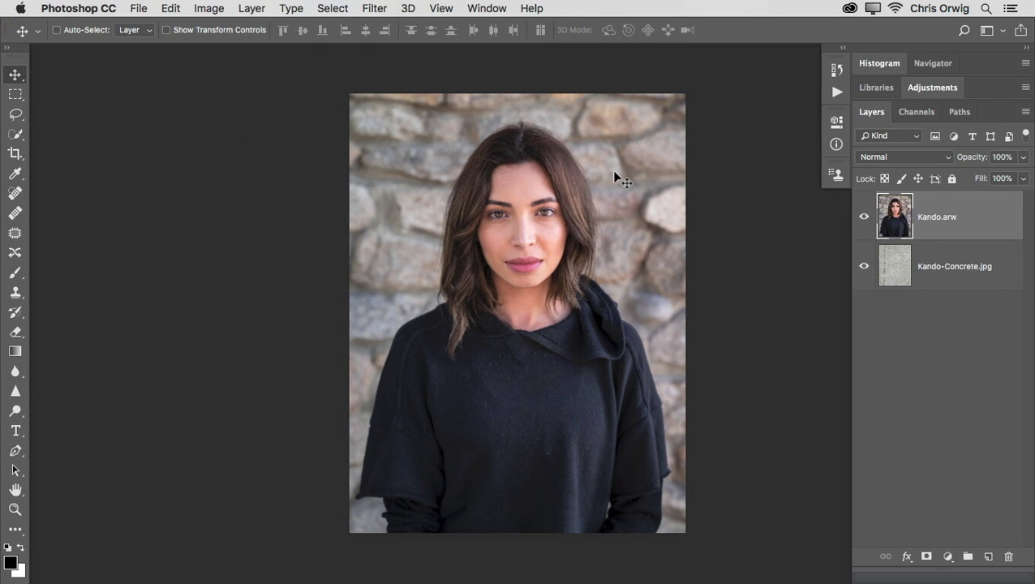
key("super+plus")
key("super+plus")
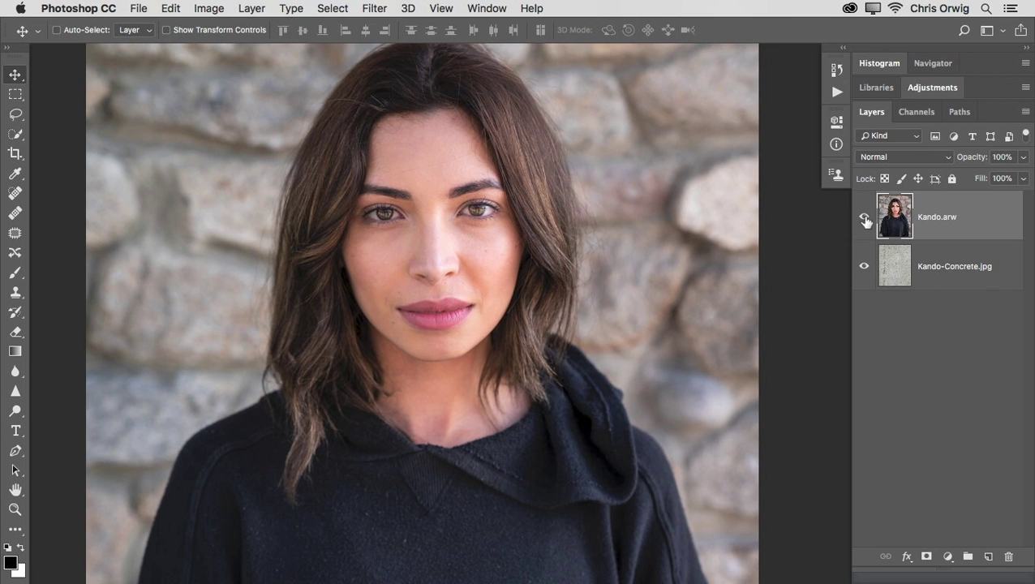
left_click(864, 216)
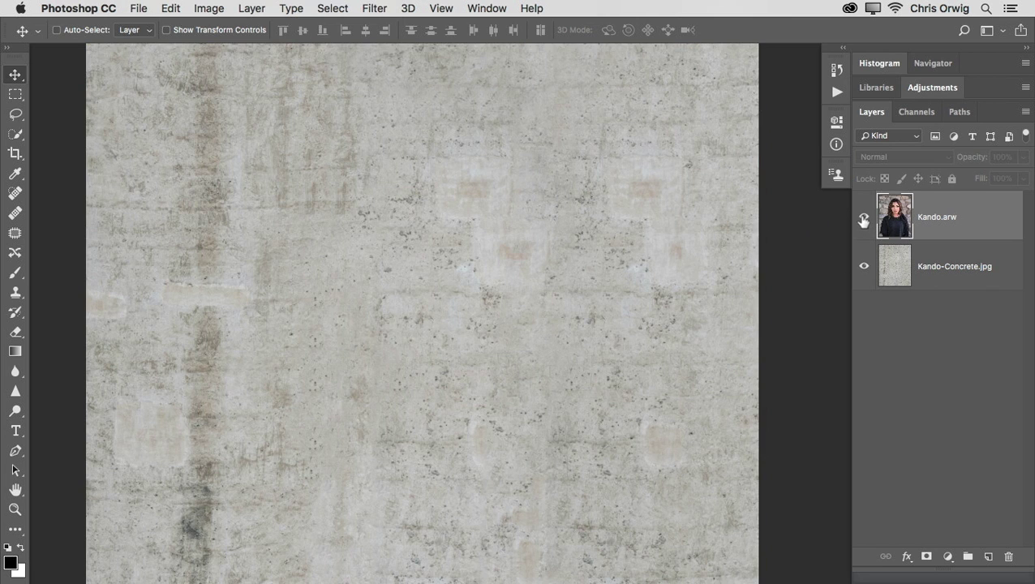
left_click(864, 217)
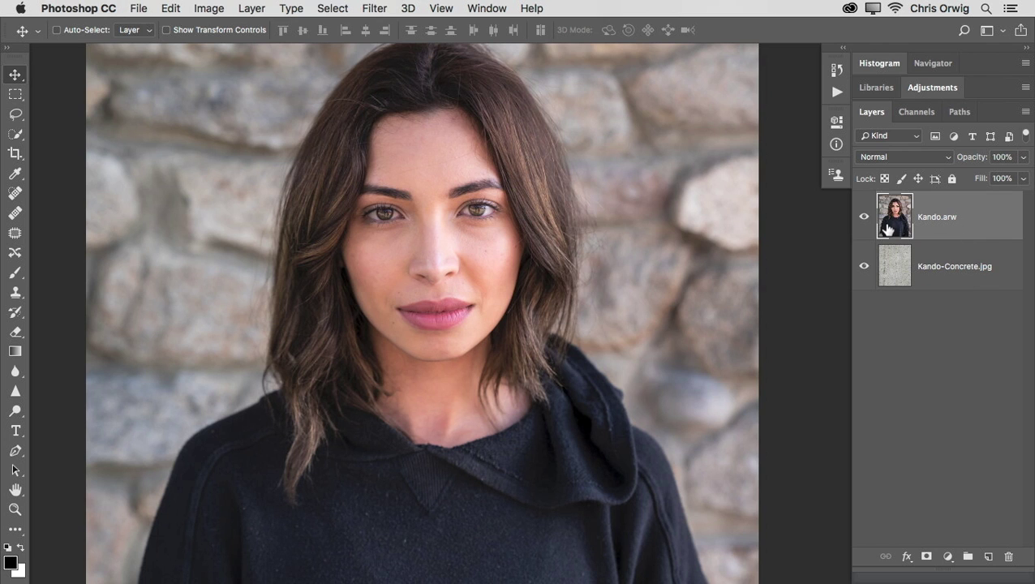
Select the woman on the Kando.arw layer using the Quick Selection tool with a brush size of 400
key("super+minus")
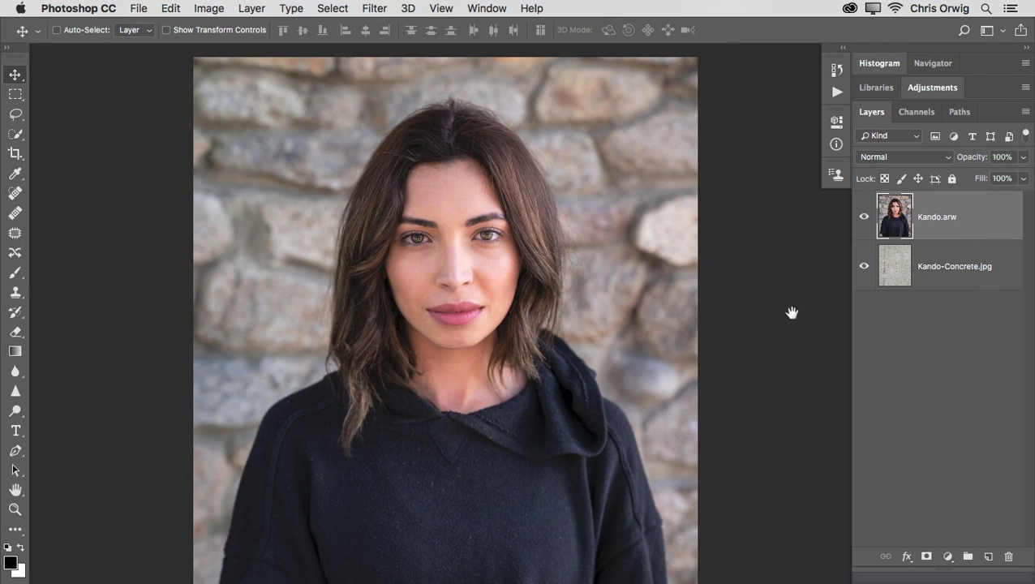
scroll(769, 289, "down", 3)
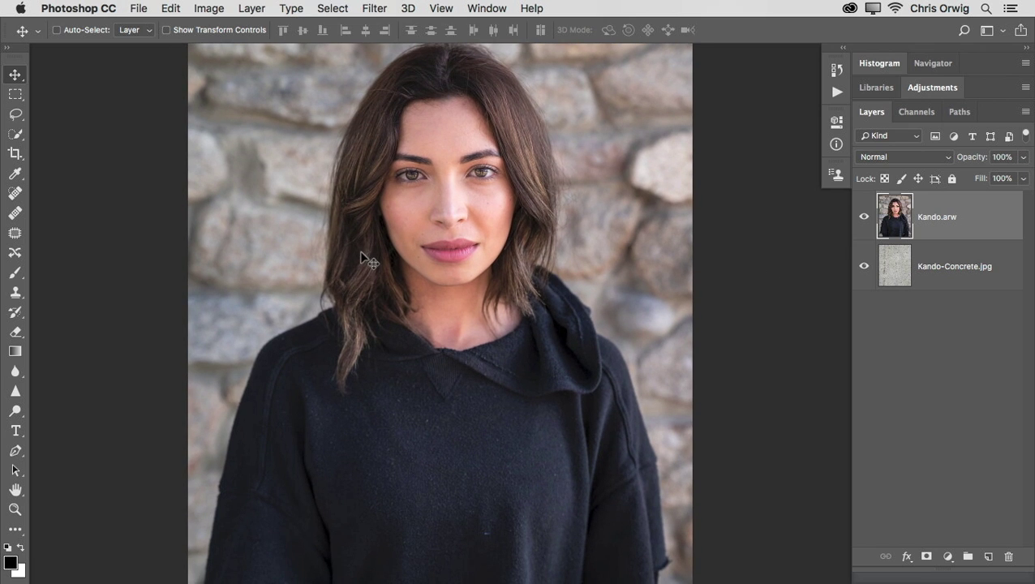
key("w")
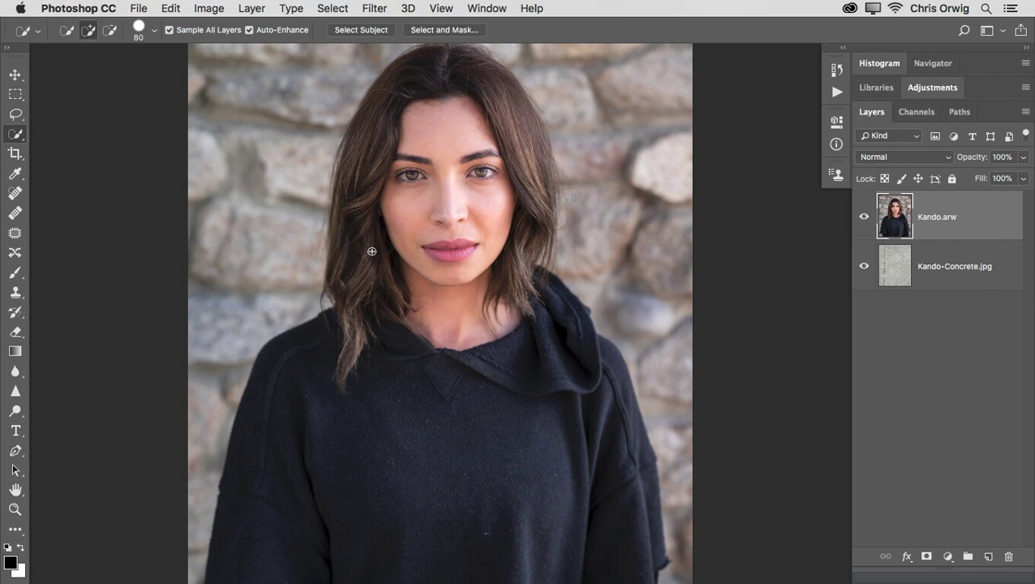
key("bracketright")
key("bracketright")
key("bracketright")
key("bracketright")
key("bracketright")
key("bracketright")
key("bracketright")
key("bracketright")
key("bracketright")
mouse_move(374, 272)
left_mouse_down()
mouse_move(385, 173)
mouse_move(437, 88)
mouse_move(500, 119)
mouse_move(519, 156)
mouse_move(514, 252)
mouse_move(525, 312)
mouse_move(583, 433)
mouse_move(598, 524)
mouse_move(379, 450)
left_mouse_up()
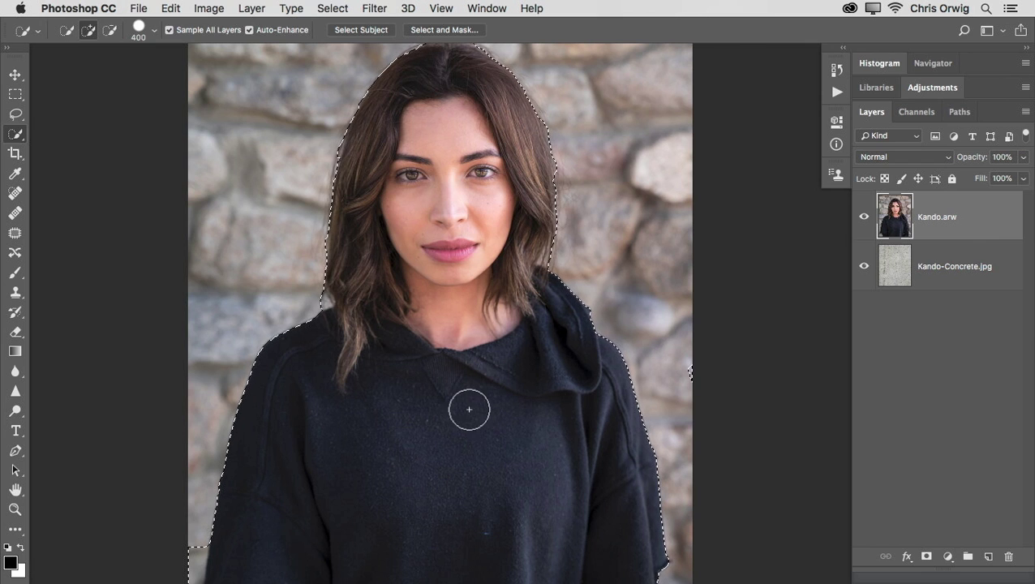
Undo the last two selection changes and subtract the stone wall beside both sleeves and the shoulder from the selection
key("super+alt+z")
key("super+alt+z")
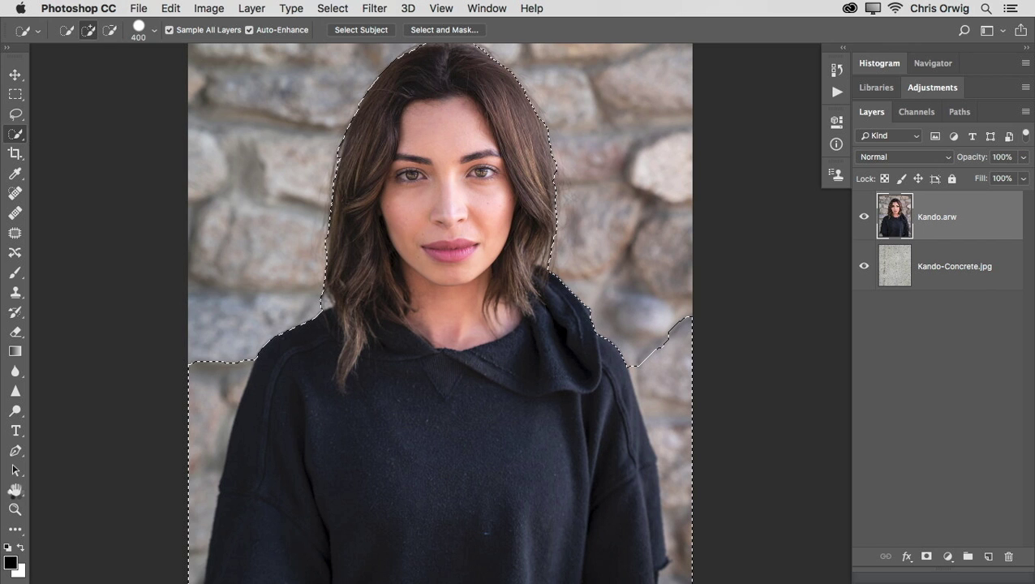
left_click(15, 490)
scroll(159, 365, "down", 5)
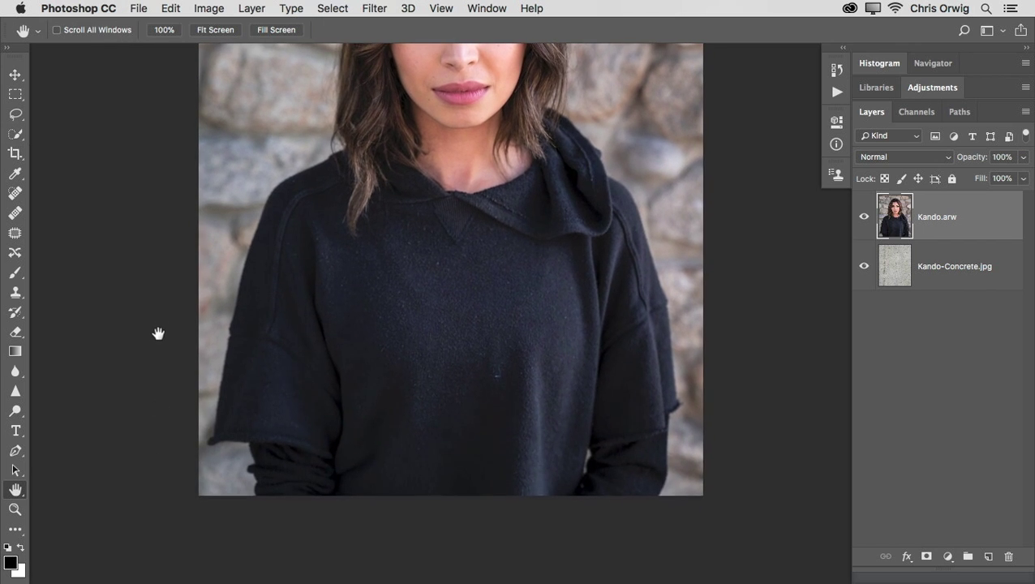
scroll(160, 326, "up", 3)
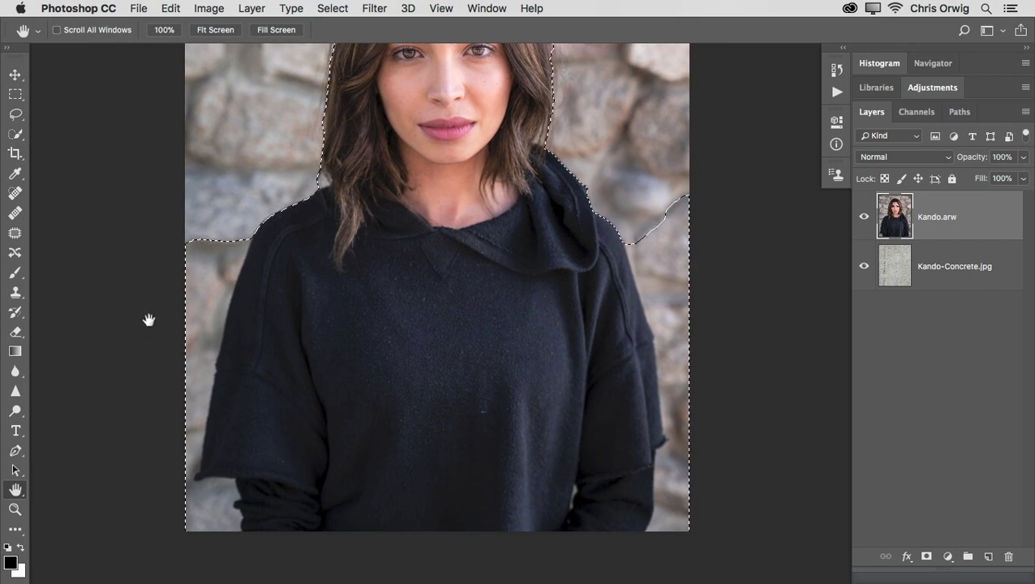
left_click(18, 138)
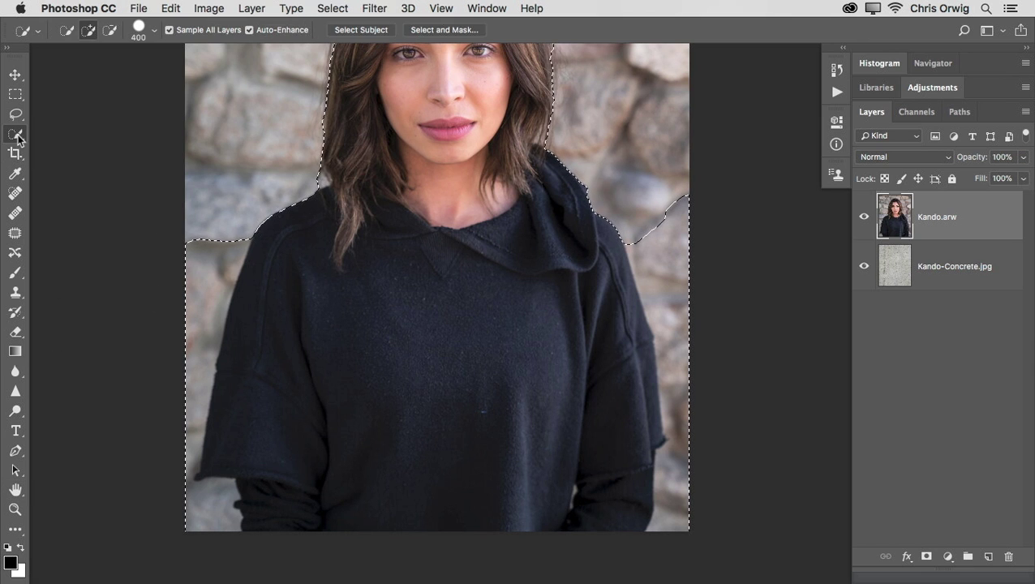
mouse_move(196, 215)
left_mouse_down()
mouse_move(173, 339)
mouse_move(168, 475)
mouse_move(192, 512)
mouse_move(163, 479)
mouse_move(198, 319)
mouse_move(185, 364)
mouse_move(206, 316)
left_mouse_up()
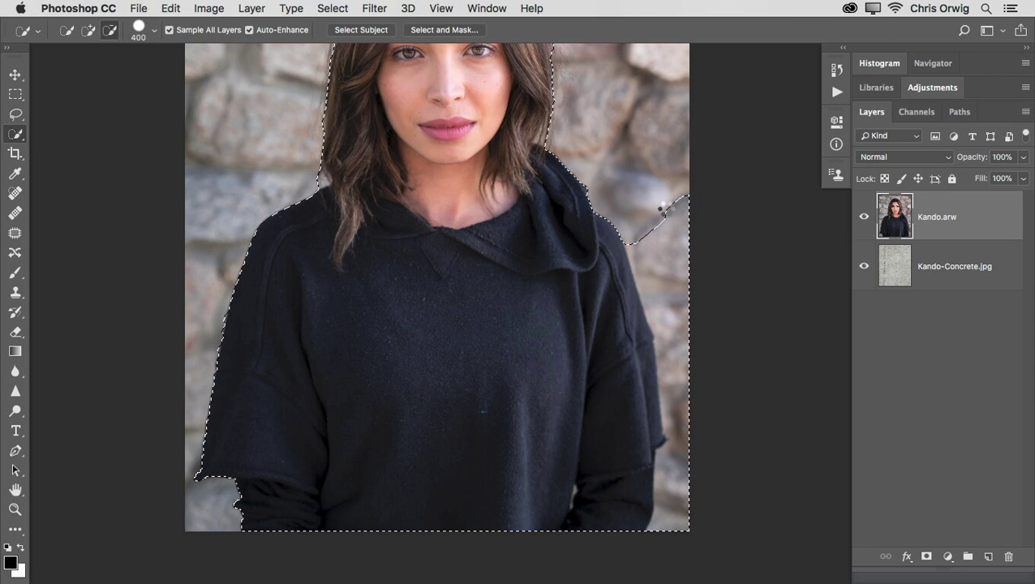
mouse_move(661, 203)
left_mouse_down()
mouse_move(685, 300)
mouse_move(664, 223)
mouse_move(650, 235)
mouse_move(689, 428)
left_mouse_up()
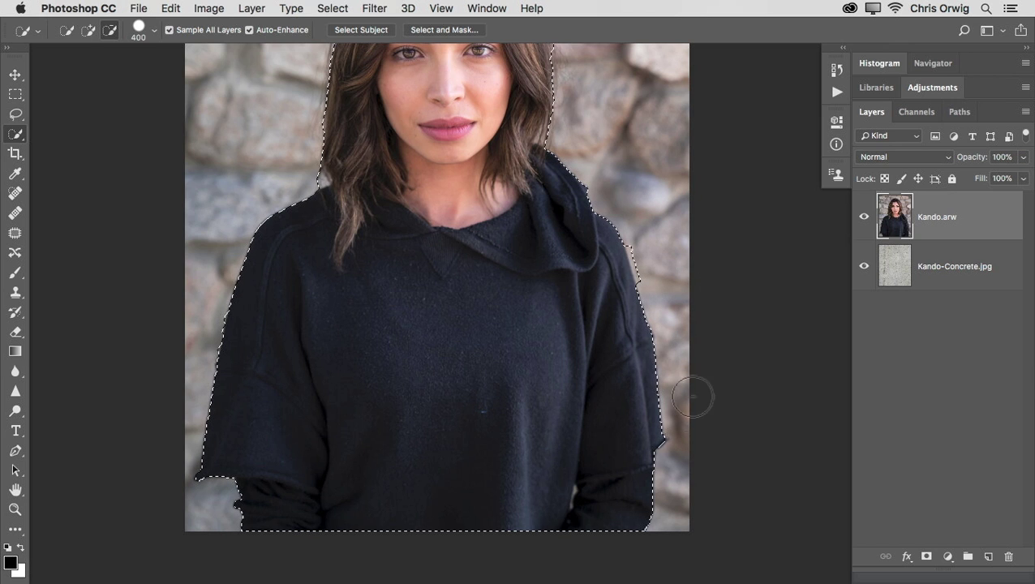
mouse_move(655, 261)
left_mouse_down()
mouse_move(654, 238)
mouse_move(658, 278)
mouse_move(653, 254)
left_mouse_up()
left_click_drag(646, 243, 651, 240)
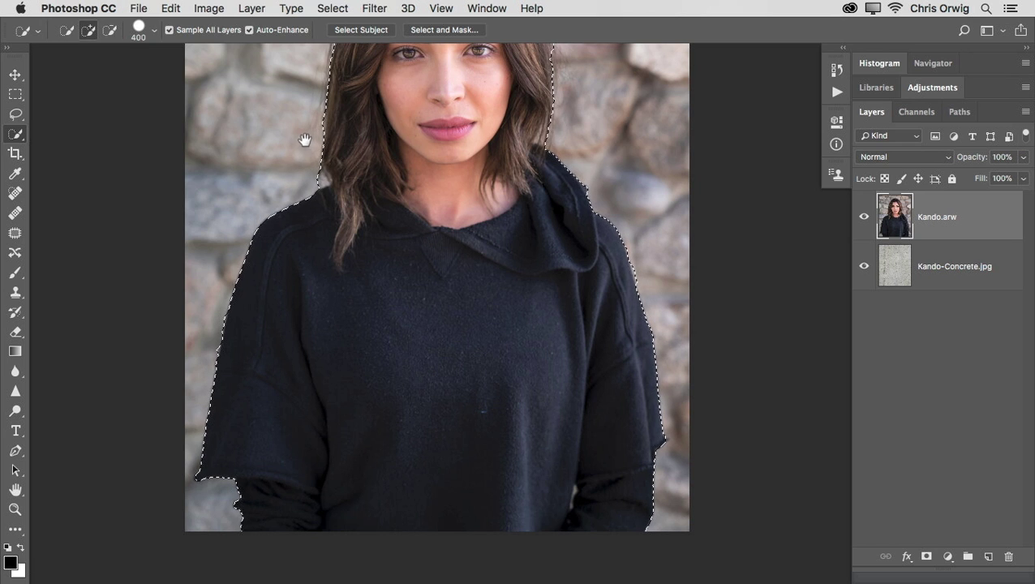
Add the outer edges of the hair on both sides of the face to the selection
left_click_drag(307, 143, 284, 296)
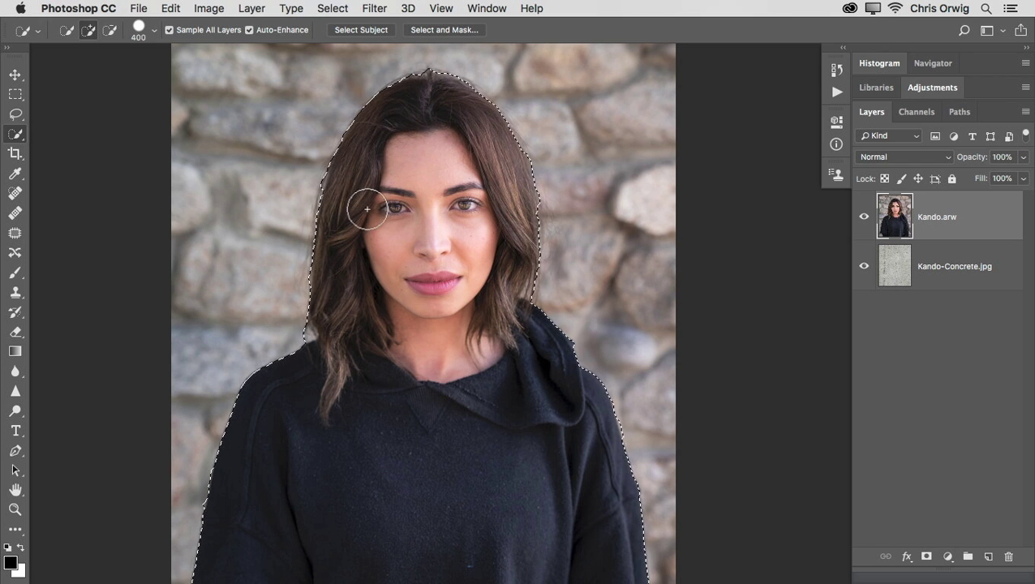
key("ctrl+d")
left_click_drag(263, 214, 362, 189)
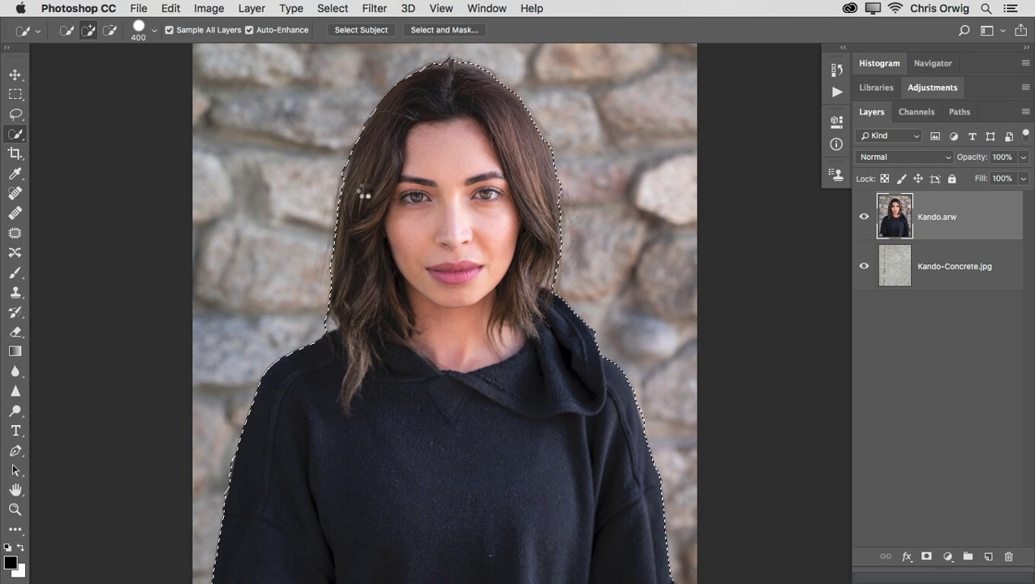
left_click(536, 208)
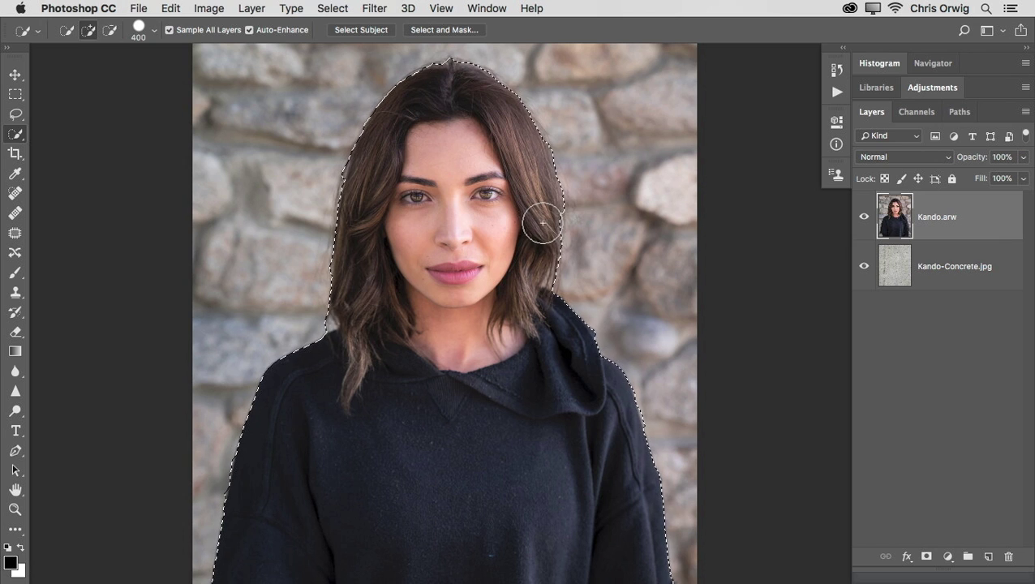
Open the selection in Select and Mask, compare the cutout with the original image and check the On Layers view mode
left_click(532, 229)
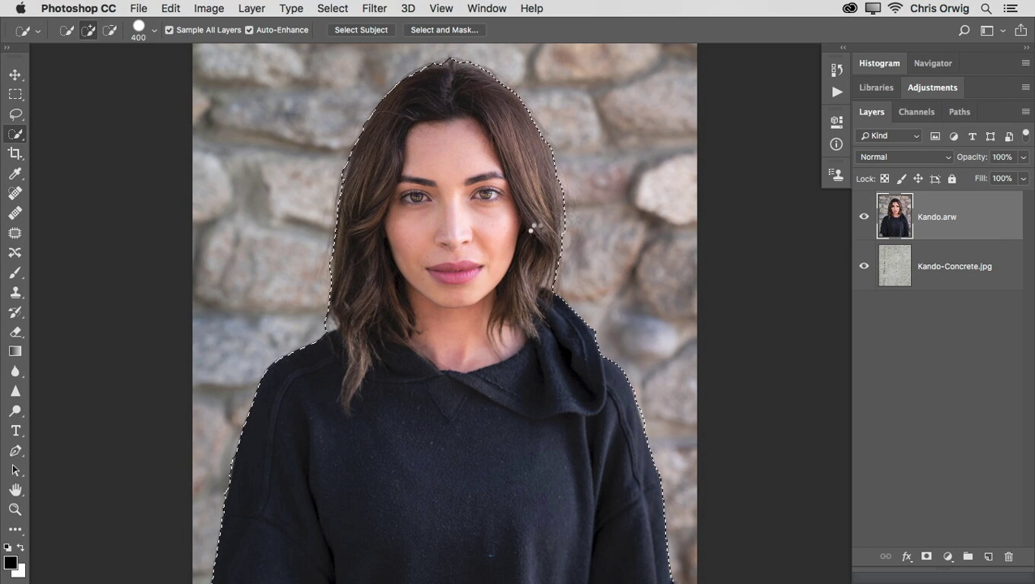
left_click(443, 30)
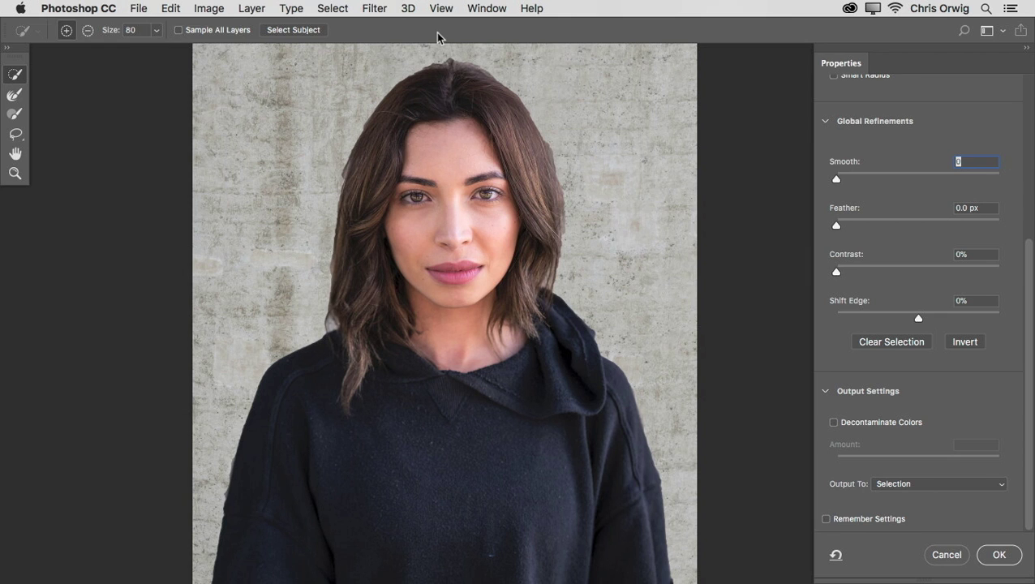
key("x")
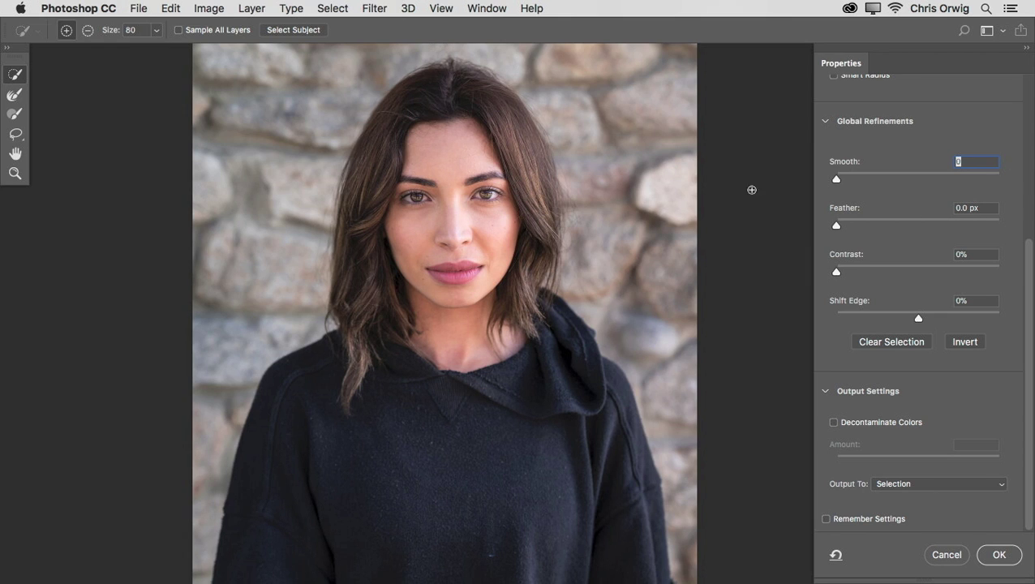
left_click_drag(1028, 265, 1028, 88)
key("x")
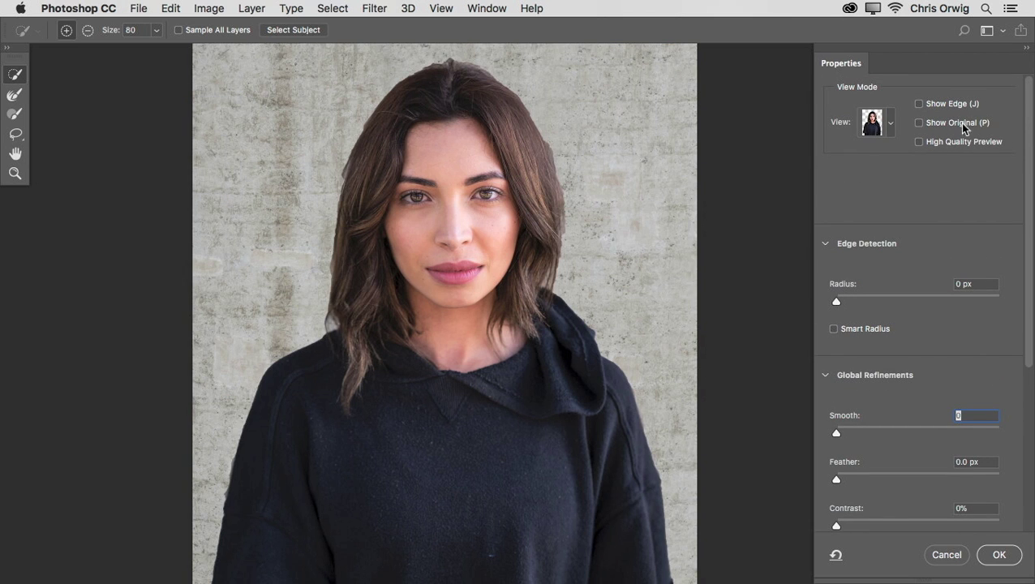
left_click(889, 130)
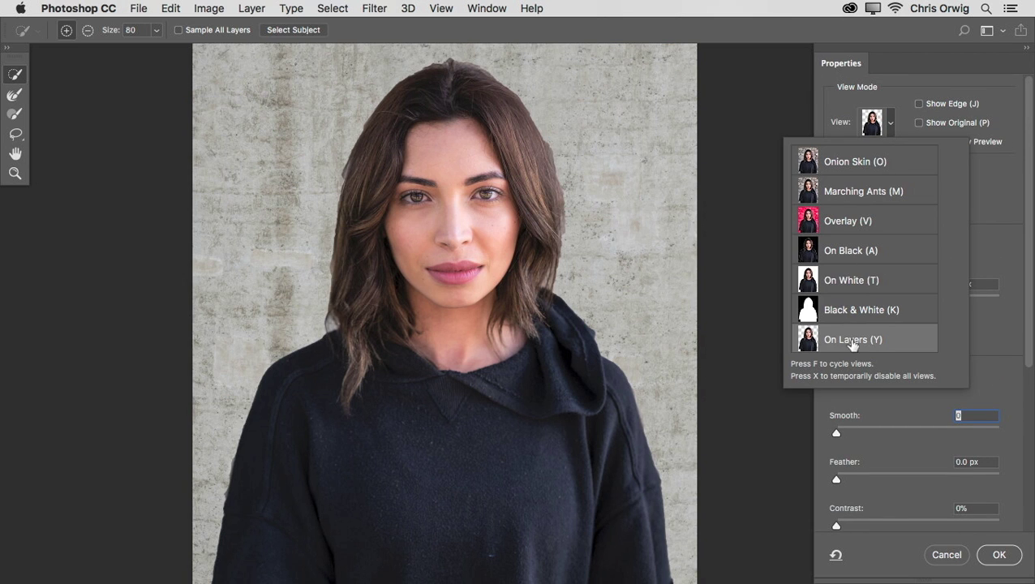
left_click(1004, 192)
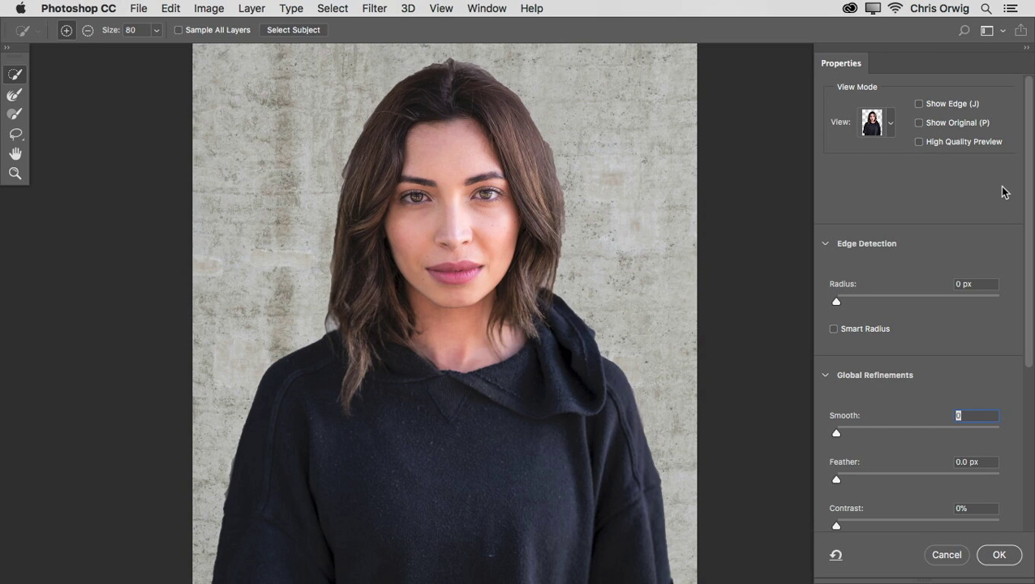
Set the edge detection radius to 1 px with Smart Radius and refine the hair edges on both sides with a size 250 Refine Edge brush
left_click(845, 300)
left_click(15, 94)
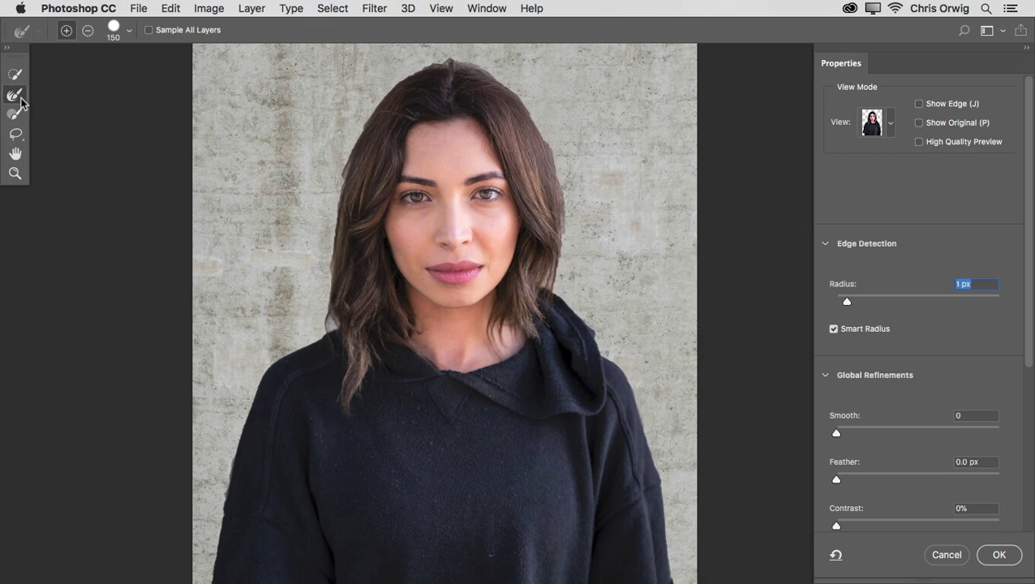
key("bracketright")
key("bracketright")
key("bracketright")
mouse_move(429, 63)
left_mouse_down()
mouse_move(355, 117)
mouse_move(327, 212)
mouse_move(319, 330)
mouse_move(328, 321)
left_mouse_up()
mouse_move(444, 62)
left_mouse_down()
mouse_move(498, 70)
mouse_move(561, 153)
mouse_move(559, 292)
left_mouse_up()
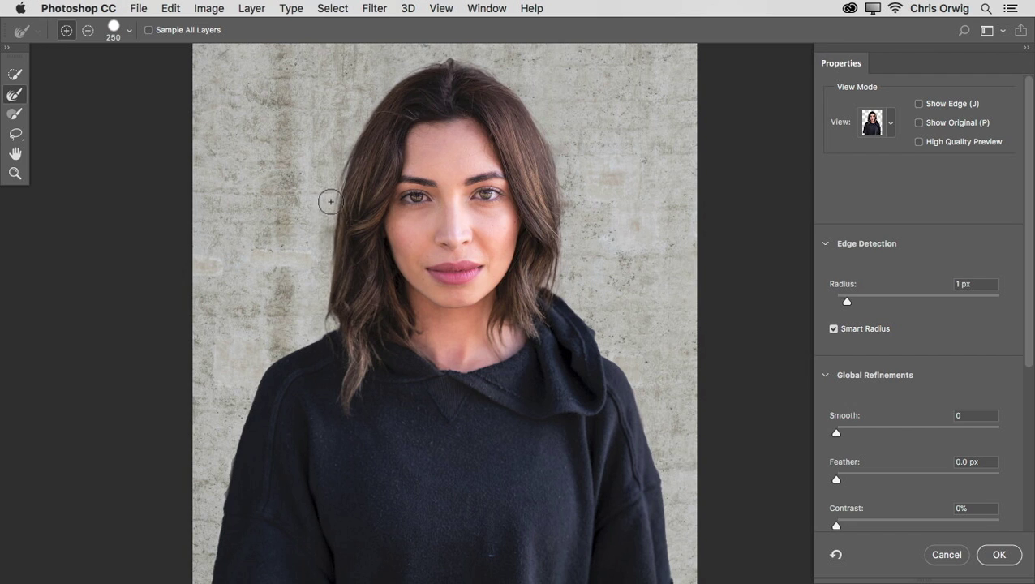
left_click_drag(335, 184, 334, 169)
Subtract the leftover wall fringe beside the sleeve on the image's left side using the size 80 Quick Selection tool
left_click_drag(635, 314, 649, 214)
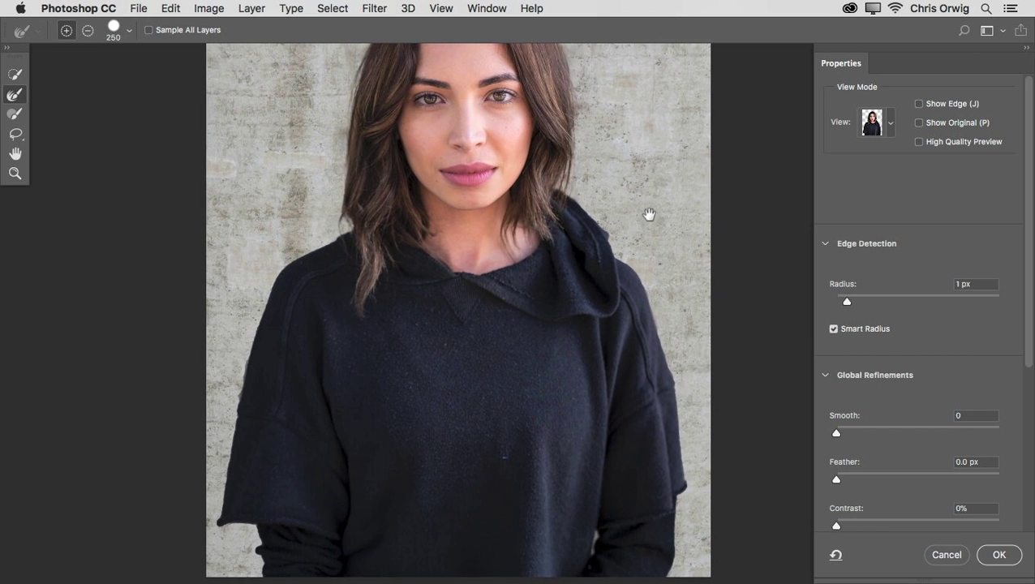
left_click(15, 74)
key("super+equal")
scroll(296, 339, "left", 5)
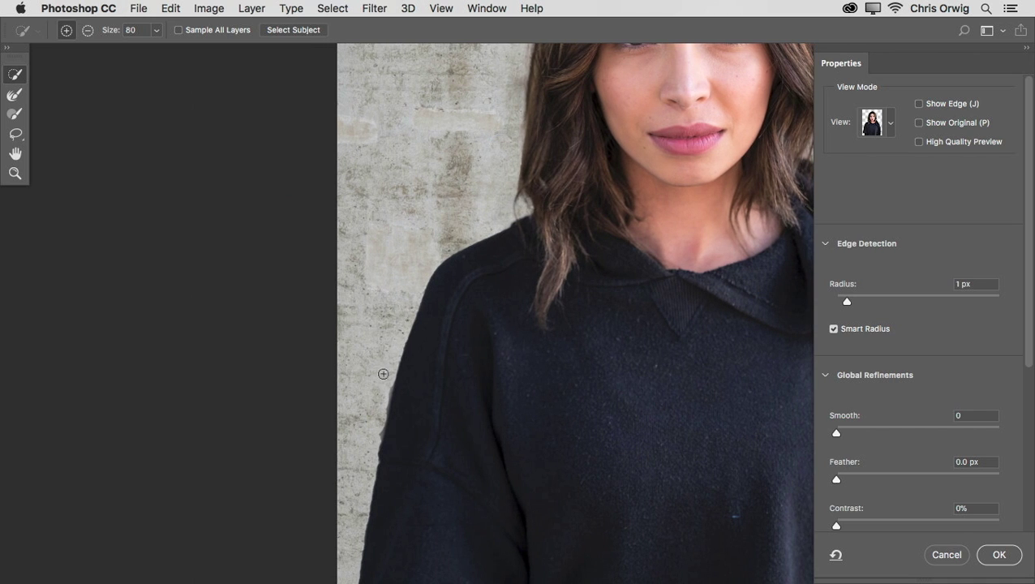
key("alt")
left_click_drag(385, 394, 379, 424)
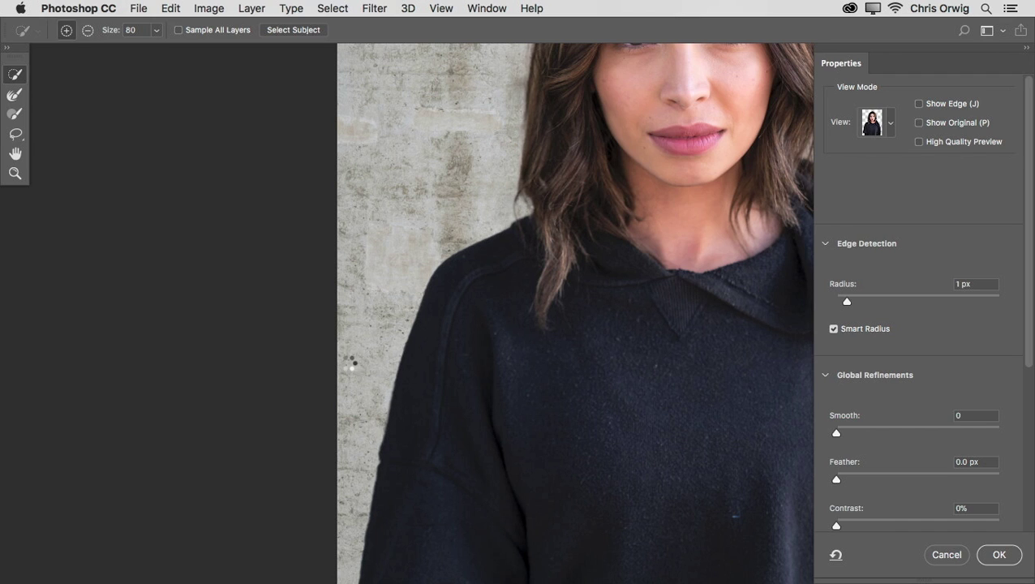
Set the global refinements to Smooth 1, Feather 0.8 px and Contrast 29%
left_click_drag(417, 187, 218, 295)
mouse_move(499, 296)
left_mouse_down()
mouse_move(422, 277)
mouse_move(432, 310)
left_mouse_up()
left_click_drag(1028, 328, 1032, 372)
left_click_drag(836, 366, 838, 366)
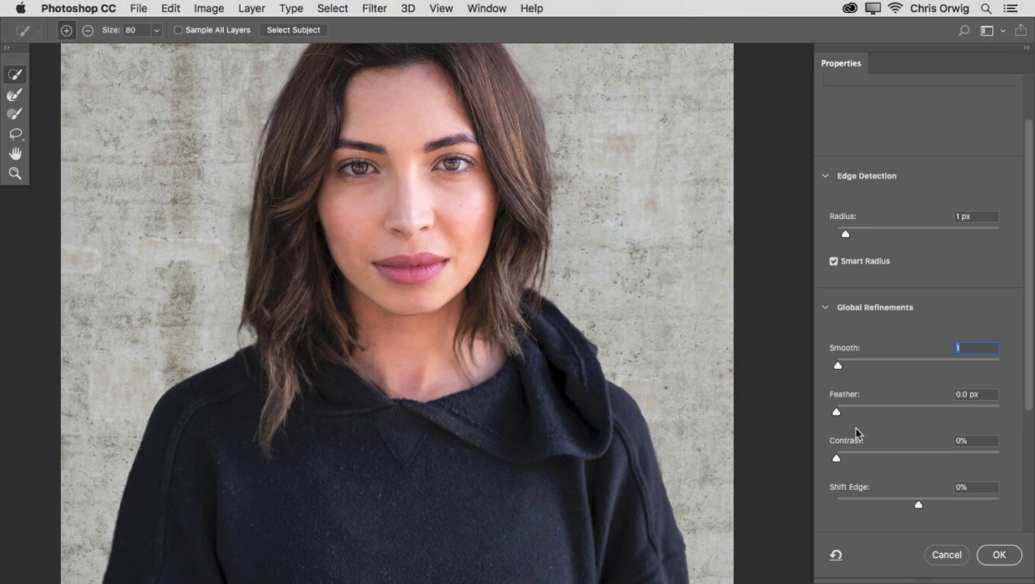
left_click_drag(835, 410, 837, 411)
left_click_drag(837, 456, 846, 459)
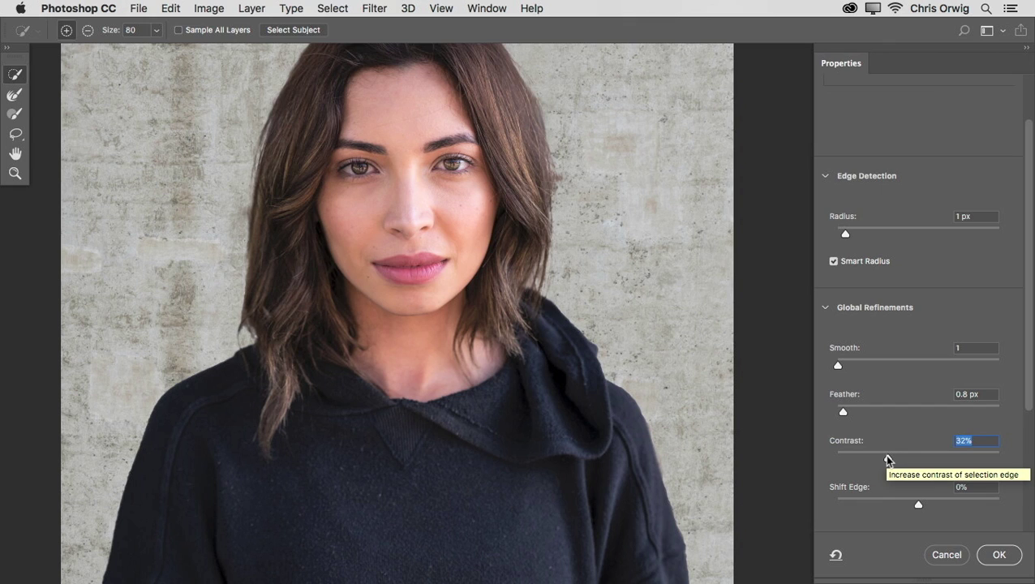
left_click_drag(889, 459, 884, 461)
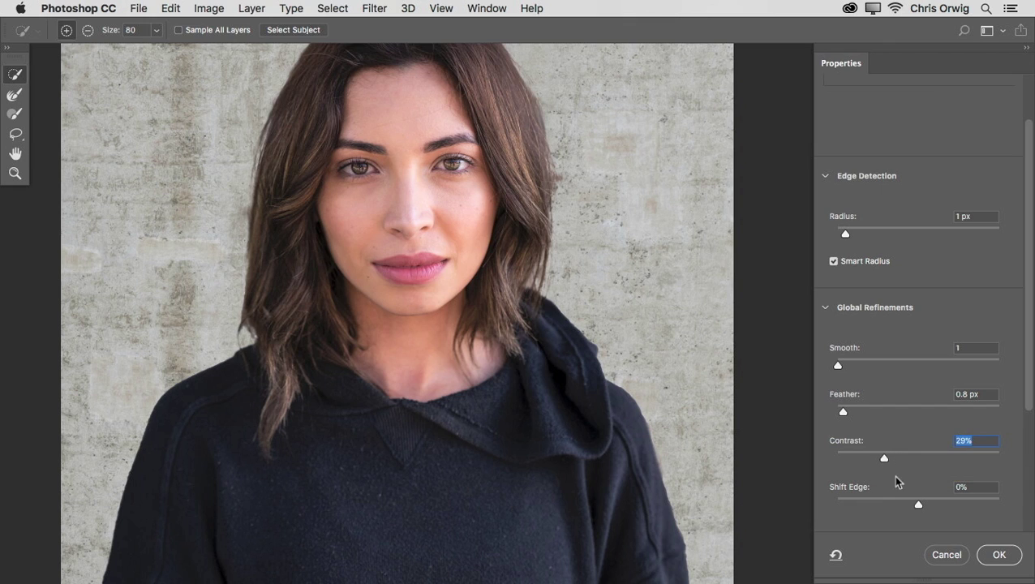
Try Shift Edge at -67% and +43% to compare the hair outline, reset it to 0 and settle on -5%
left_click(862, 504)
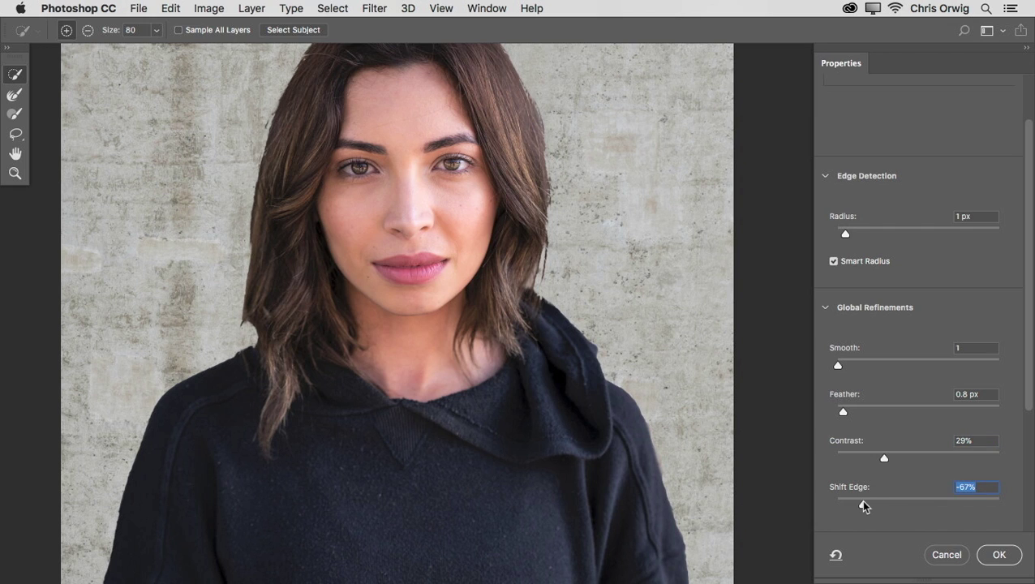
left_click(955, 504)
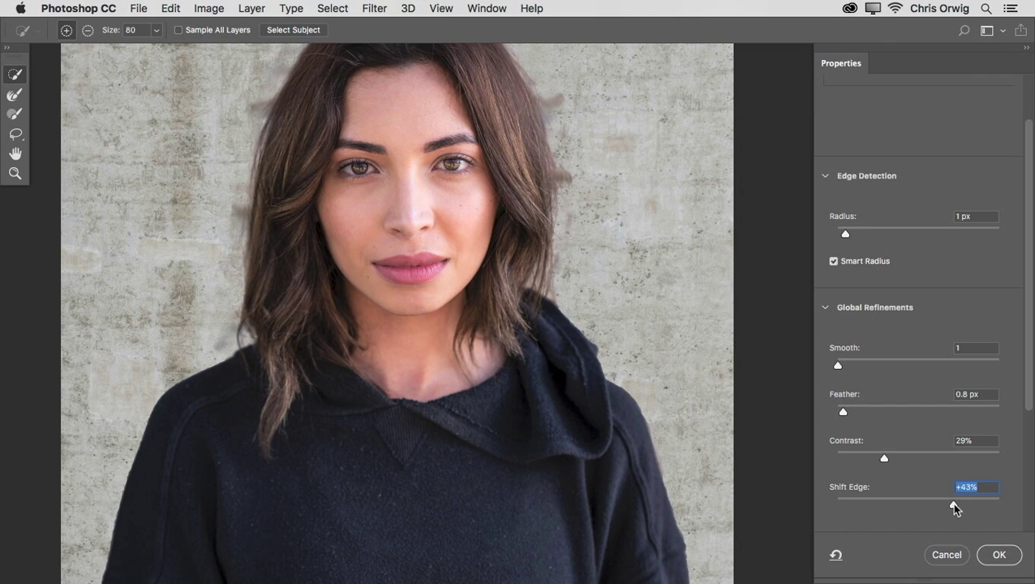
key("Up")
key("m")
type("0")
left_click_drag(918, 508, 913, 504)
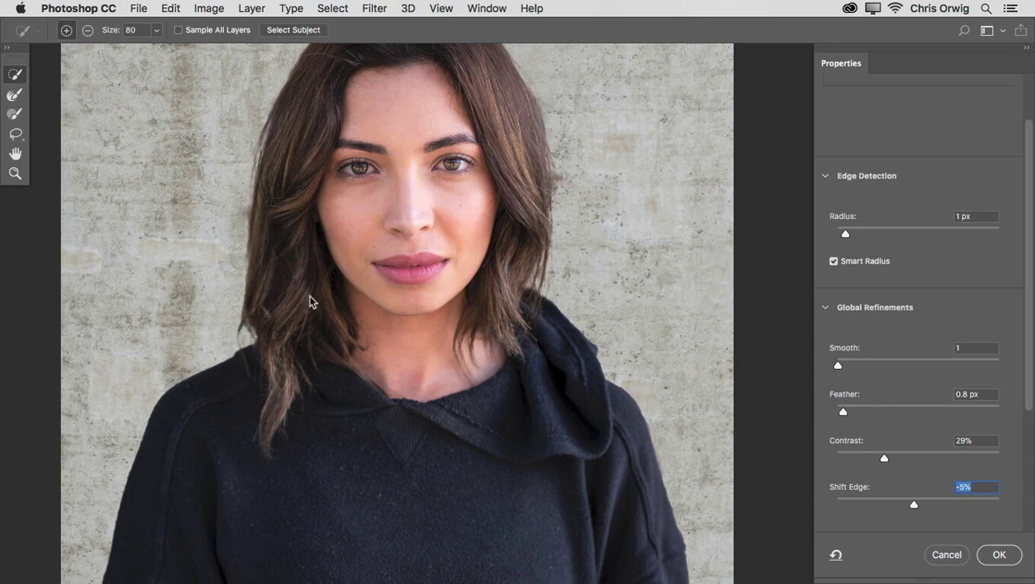
Subtract the wall fringe beside the sleeve on the image's right side and output the refined result as a selection
left_click(88, 30)
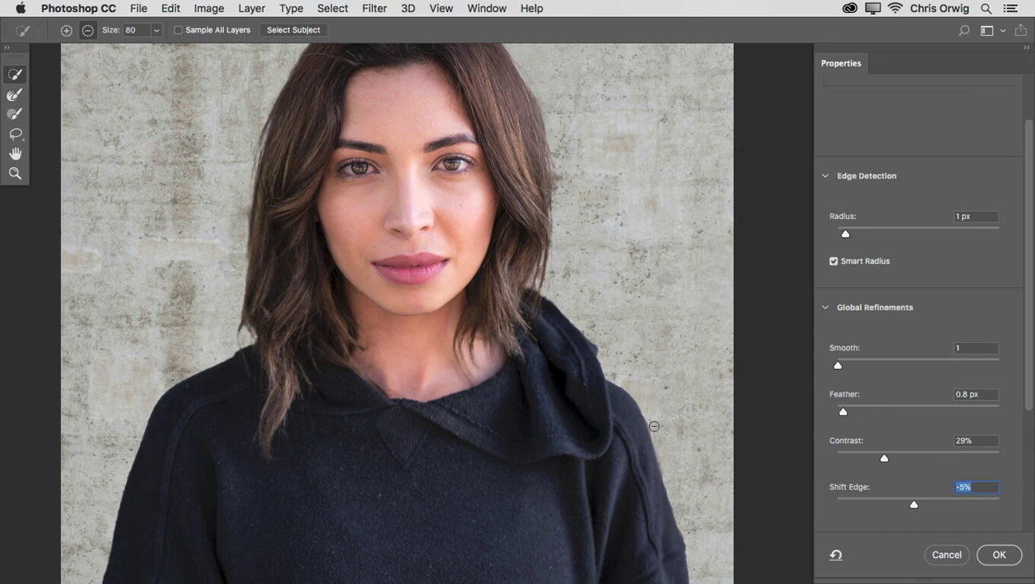
left_click_drag(662, 454, 672, 474)
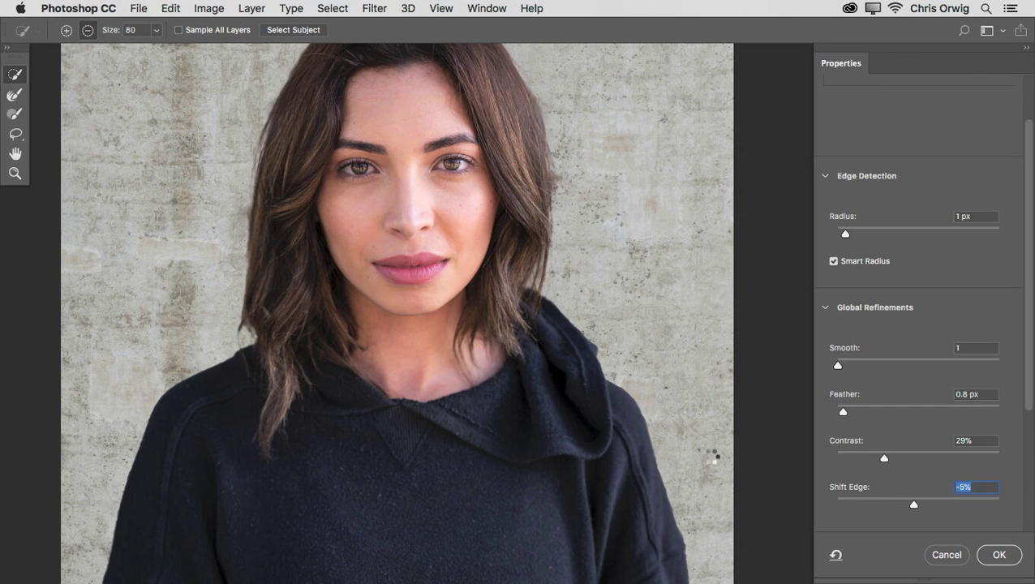
scroll(1017, 394, "up", 1)
left_click_drag(1028, 369, 1032, 501)
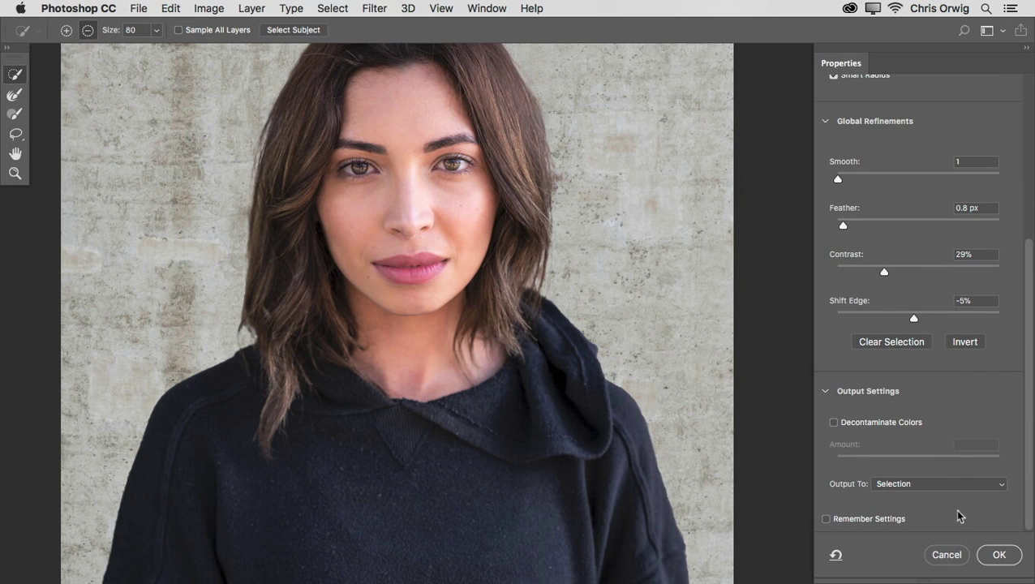
left_click(994, 556)
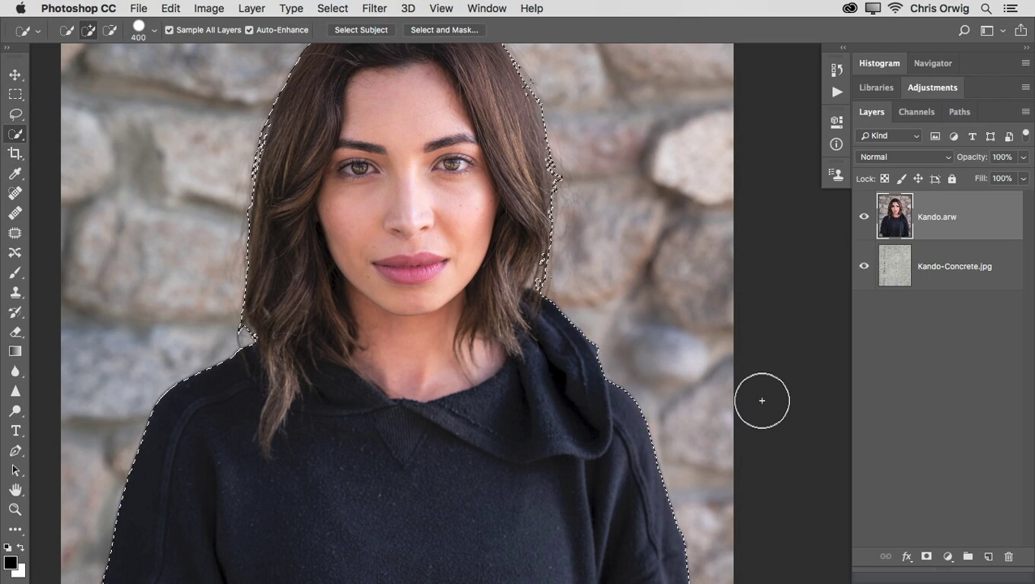
Add a layer mask to the Kando.arw layer from the refined selection and switch to the Move tool
key("super+minus")
left_click_drag(743, 384, 710, 308)
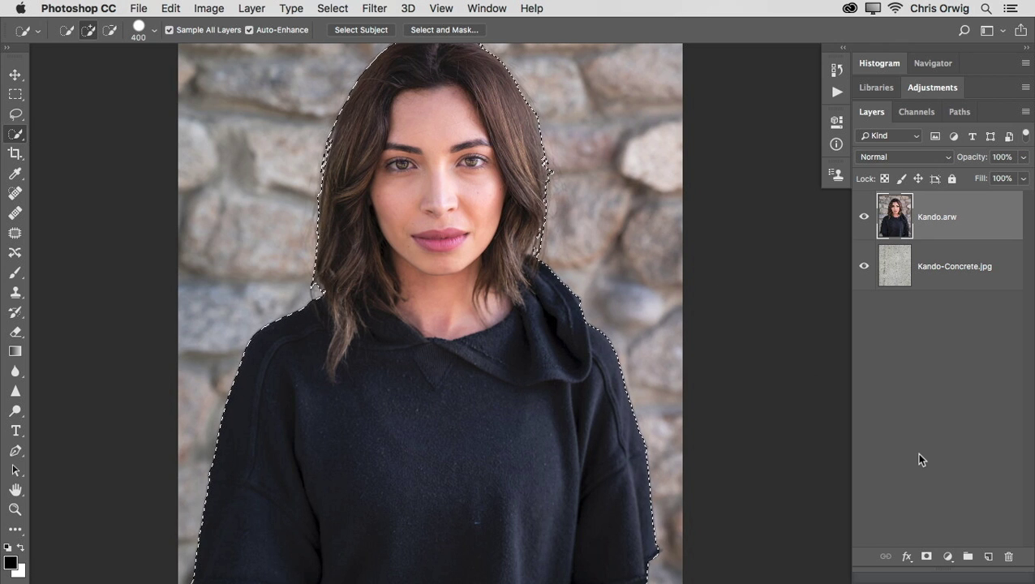
left_click(925, 557)
left_click_drag(938, 567, 945, 327)
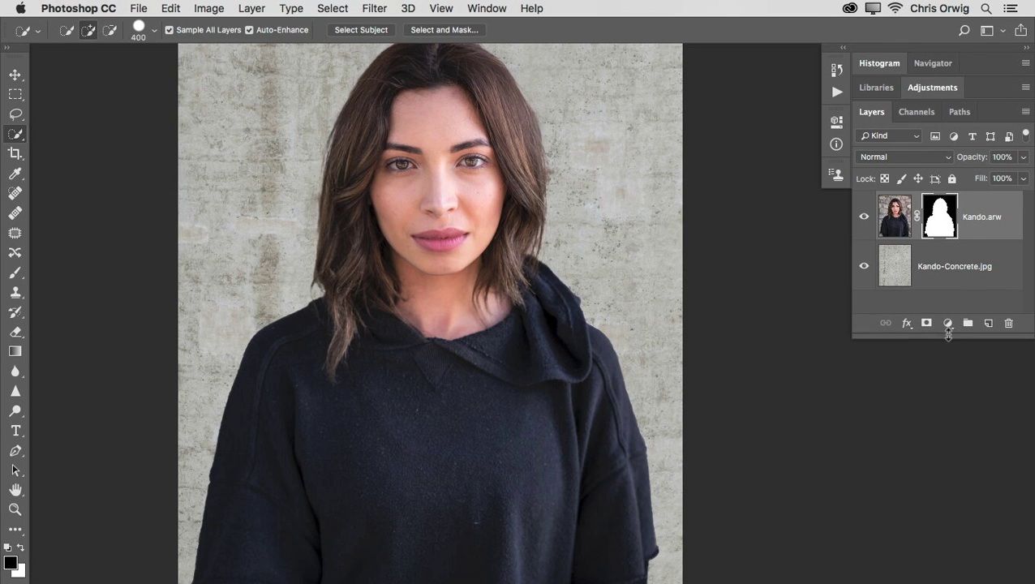
left_click_drag(663, 307, 709, 306)
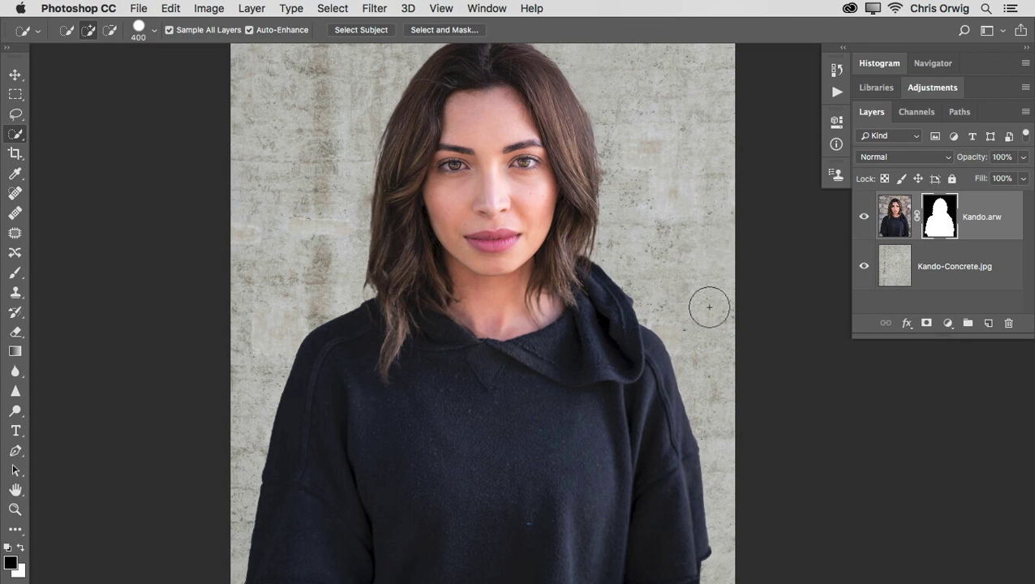
key("v")
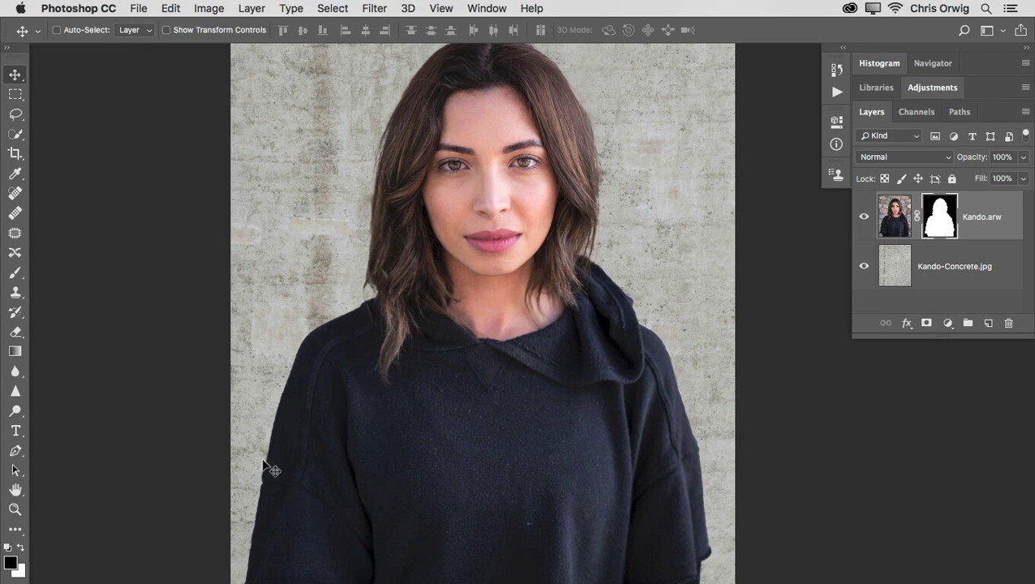